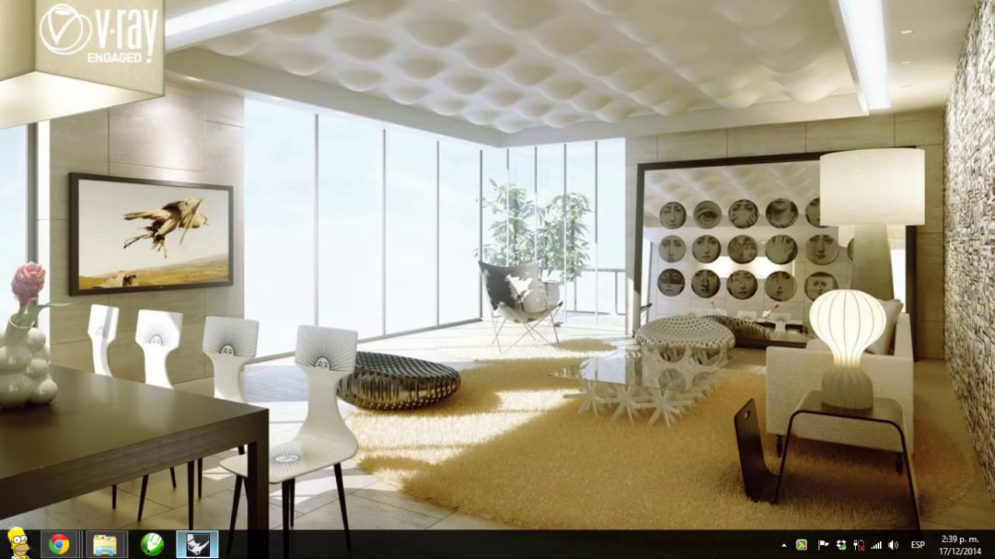
- Switch to Rhinoceros, start the BoltGen bolt generator and choose the English bolt format
{"action": "left_click", "coordinate": [197, 544]}
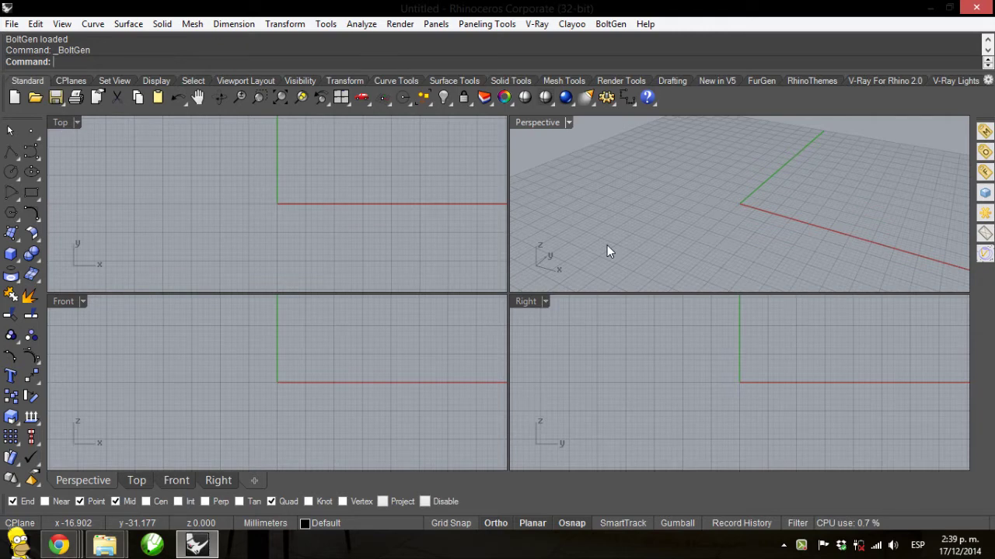
{"action": "left_click", "coordinate": [610, 26]}
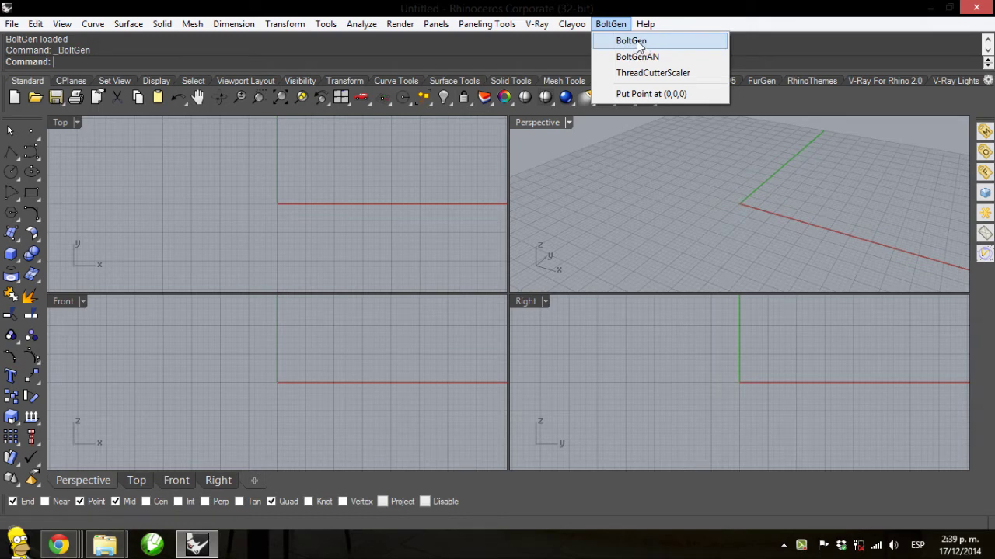
{"action": "left_click", "coordinate": [639, 43]}
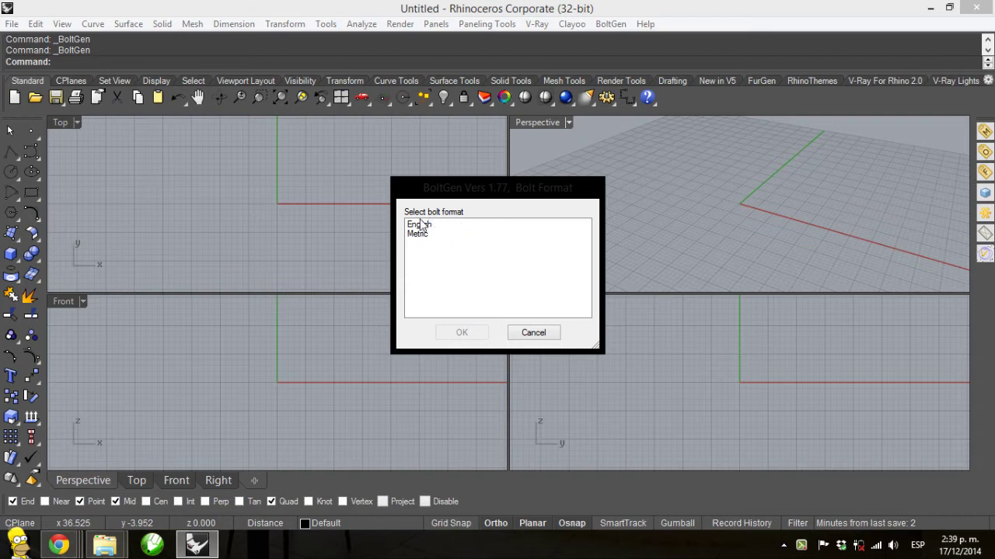
{"action": "left_click", "coordinate": [420, 224]}
{"action": "left_click", "coordinate": [424, 234]}
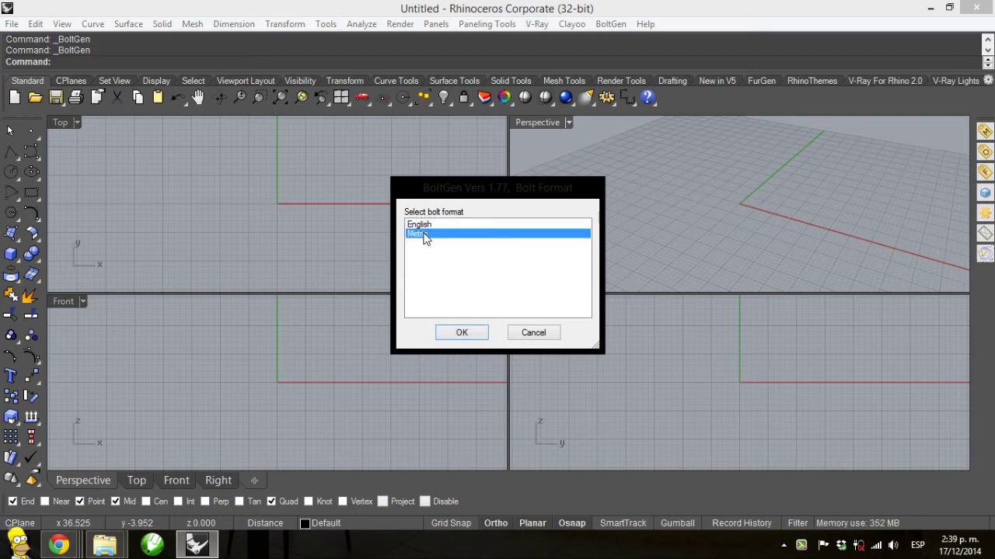
{"action": "left_click", "coordinate": [435, 224]}
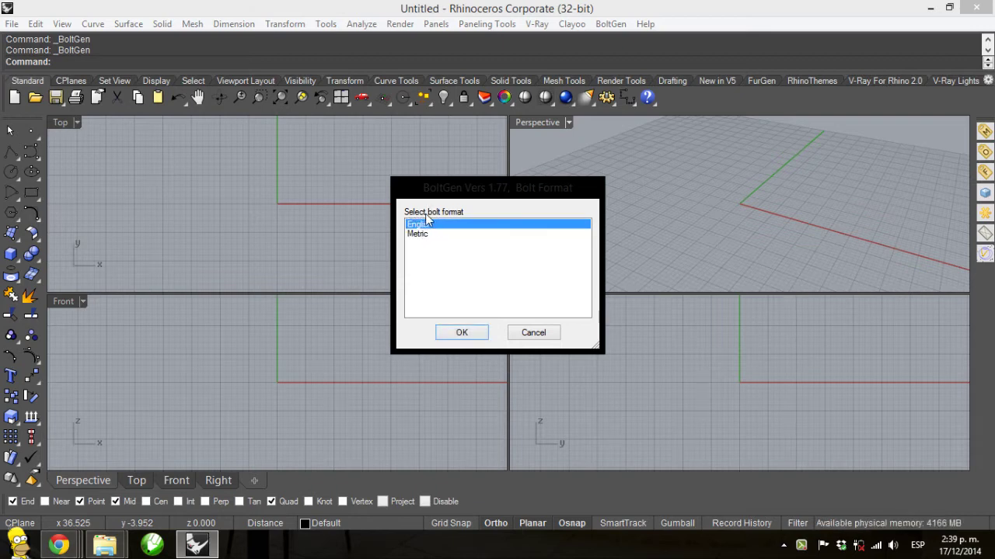
{"action": "left_click", "coordinate": [435, 234]}
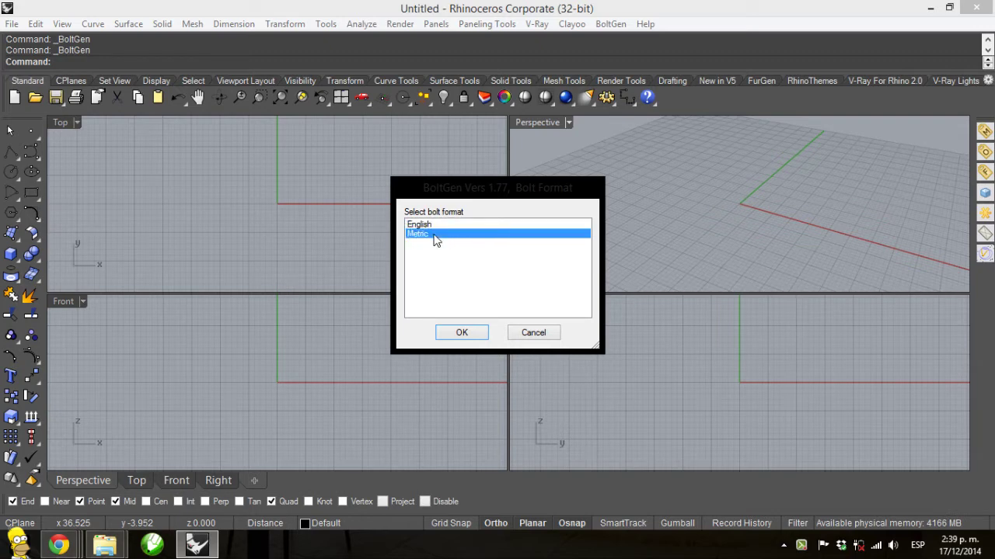
{"action": "left_click", "coordinate": [436, 224]}
{"action": "left_click", "coordinate": [438, 234]}
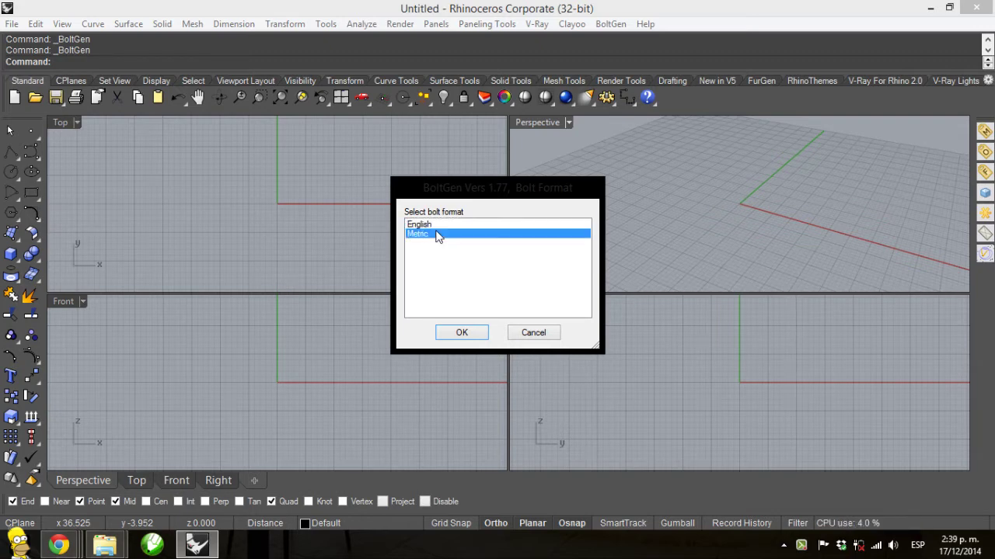
{"action": "left_click", "coordinate": [437, 225]}
{"action": "left_click", "coordinate": [439, 235]}
{"action": "left_click", "coordinate": [437, 225]}
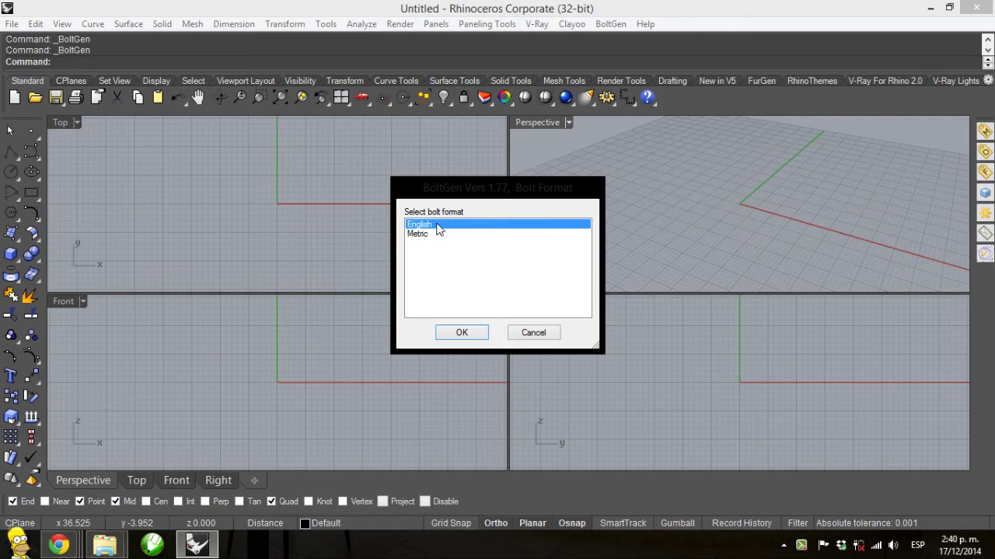
{"action": "left_click", "coordinate": [438, 333]}
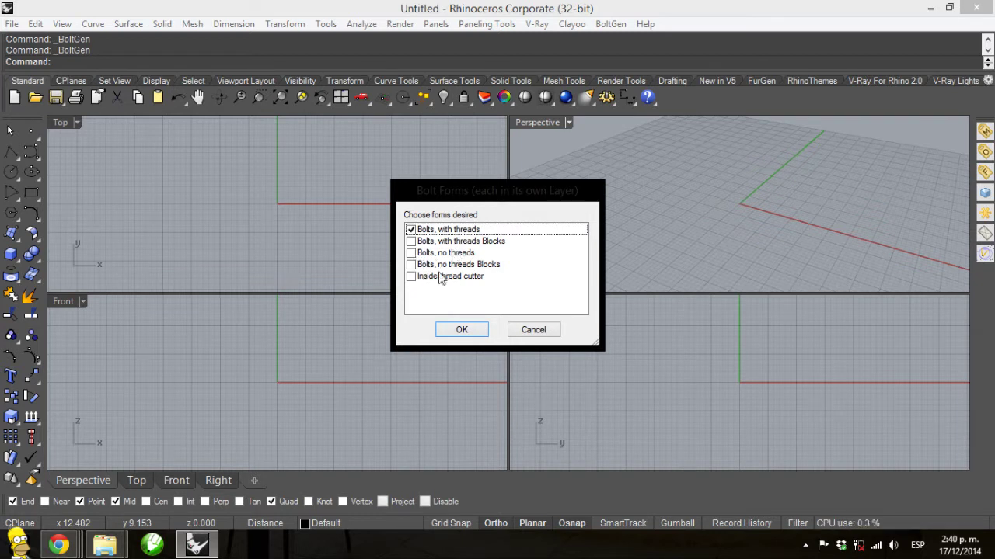
- Accept the "Bolts, with threads" form and choose the 3-48 screw diameter and thread
{"action": "left_click", "coordinate": [459, 330]}
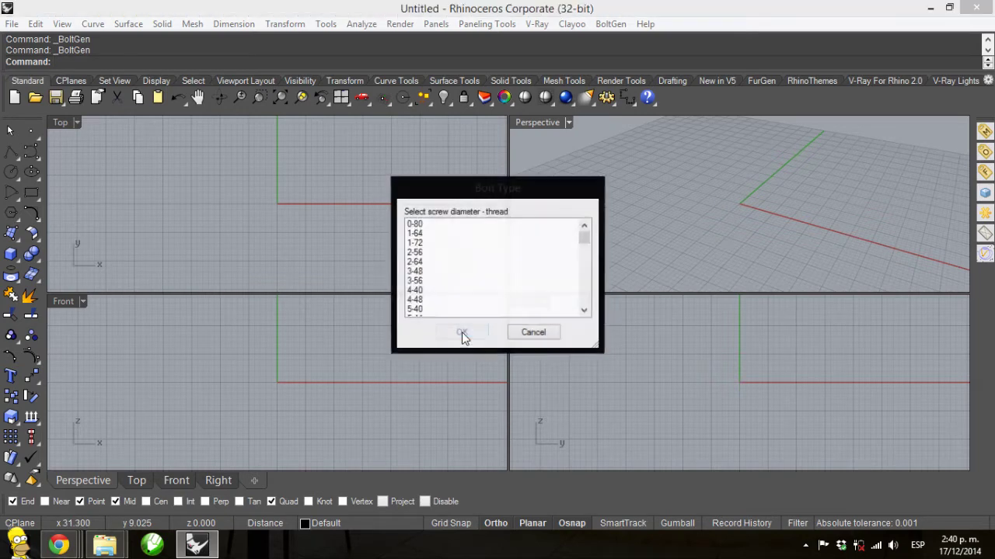
{"action": "left_click", "coordinate": [426, 226]}
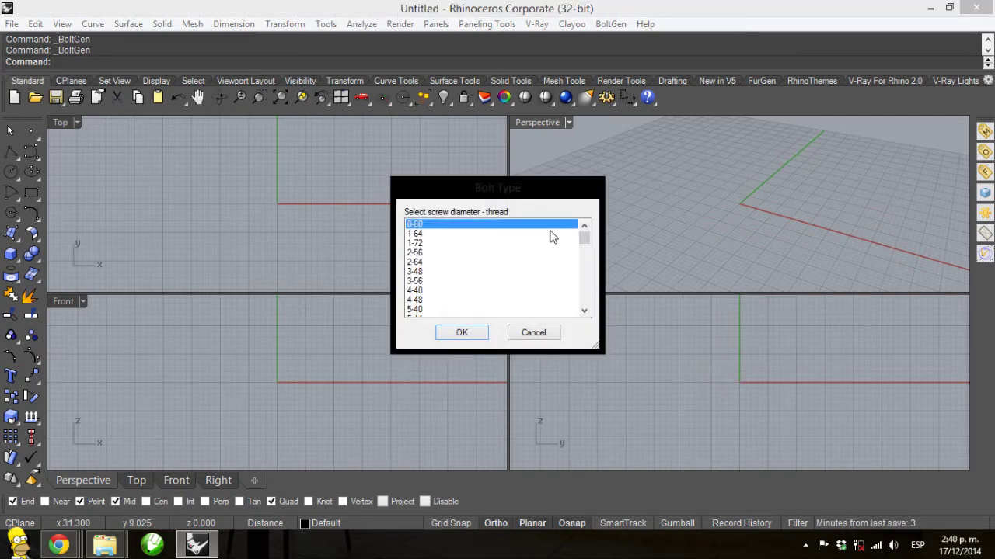
{"action": "left_click", "coordinate": [429, 243]}
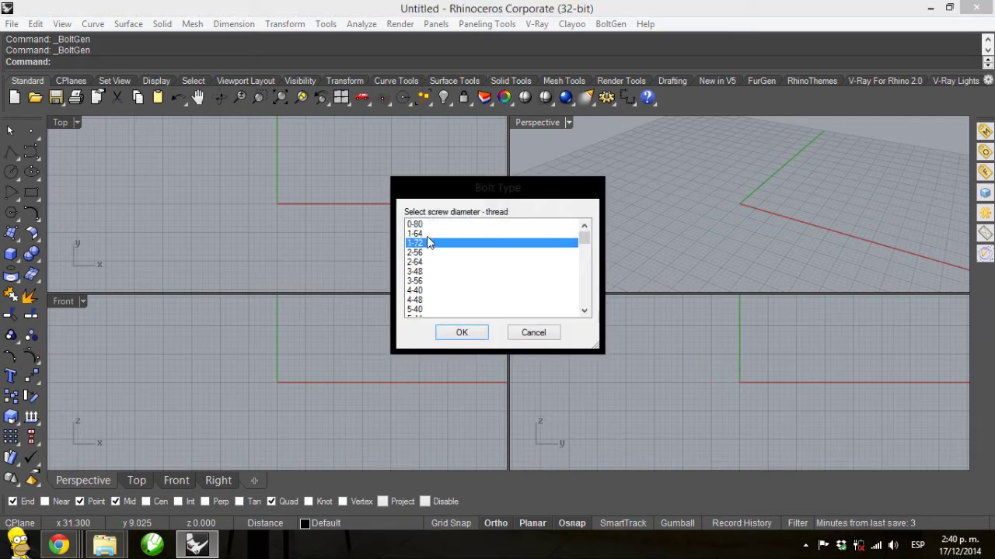
{"action": "left_click", "coordinate": [433, 291]}
{"action": "left_click", "coordinate": [434, 271]}
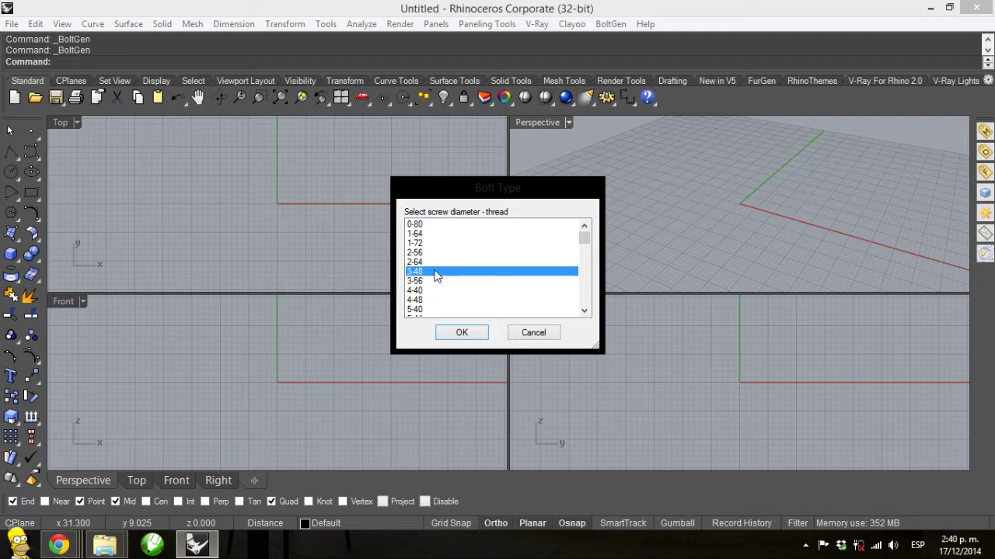
{"action": "left_click", "coordinate": [460, 331]}
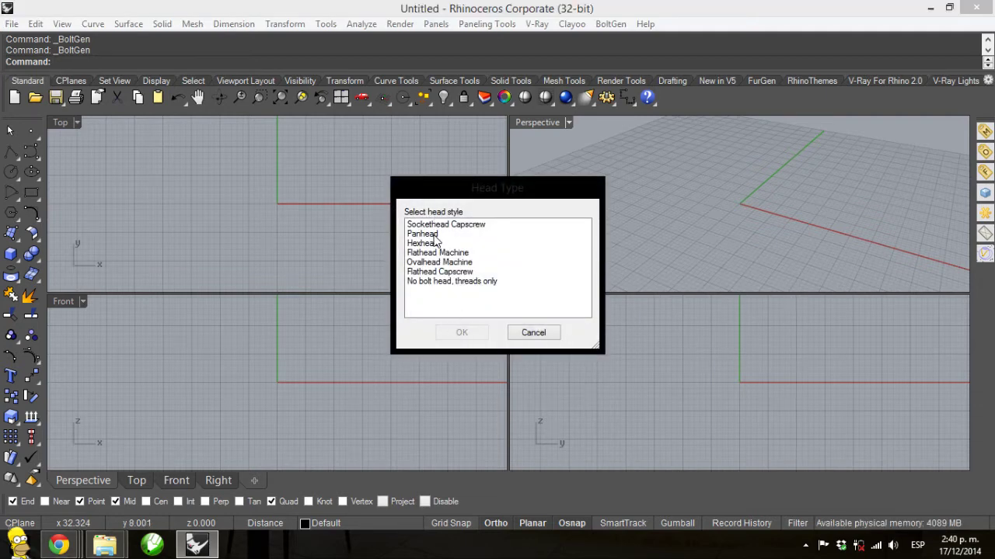
- Choose the Hexhead head style, set the screw length to .1 inches and generate the bolt
{"action": "left_click", "coordinate": [428, 245]}
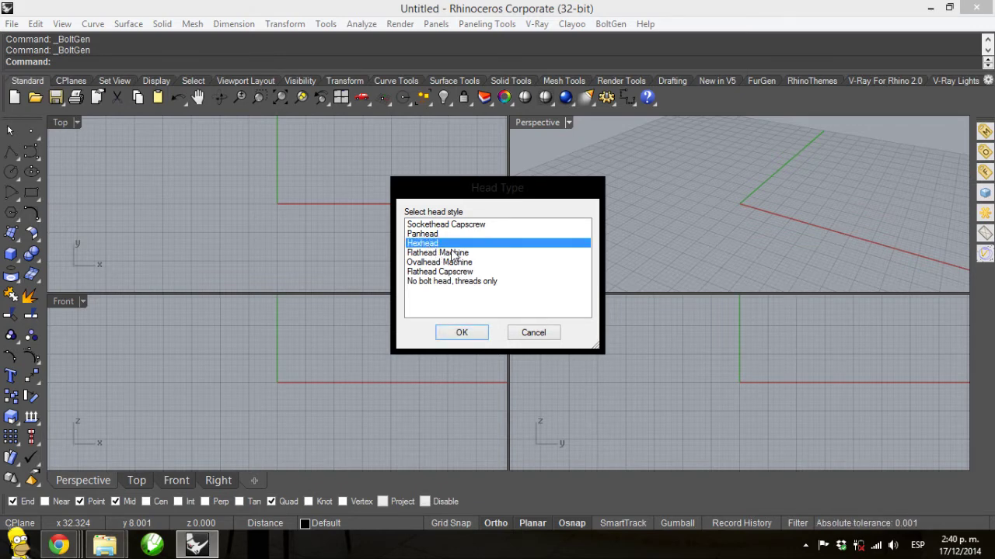
{"action": "left_click", "coordinate": [435, 264]}
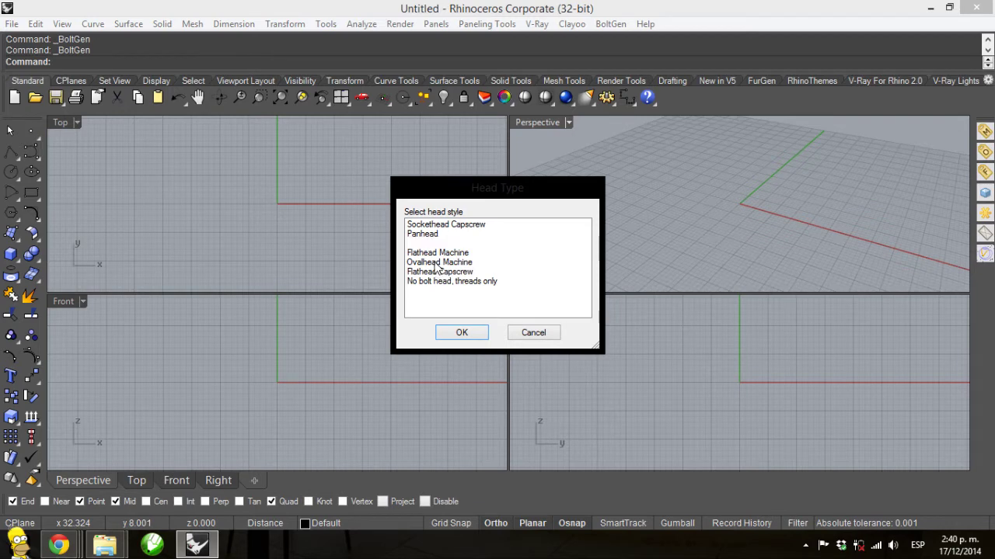
{"action": "left_click", "coordinate": [435, 283]}
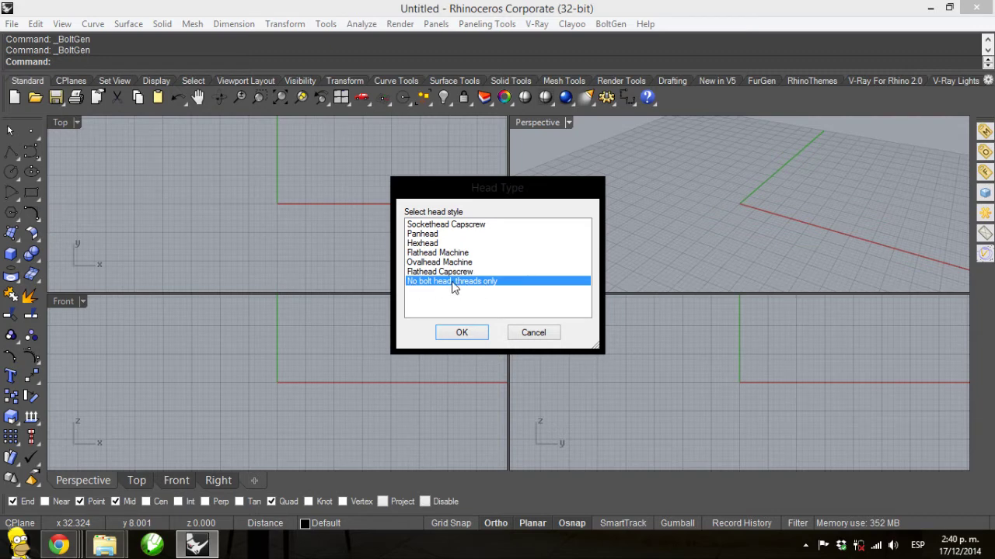
{"action": "left_click", "coordinate": [433, 272]}
{"action": "left_click", "coordinate": [423, 253]}
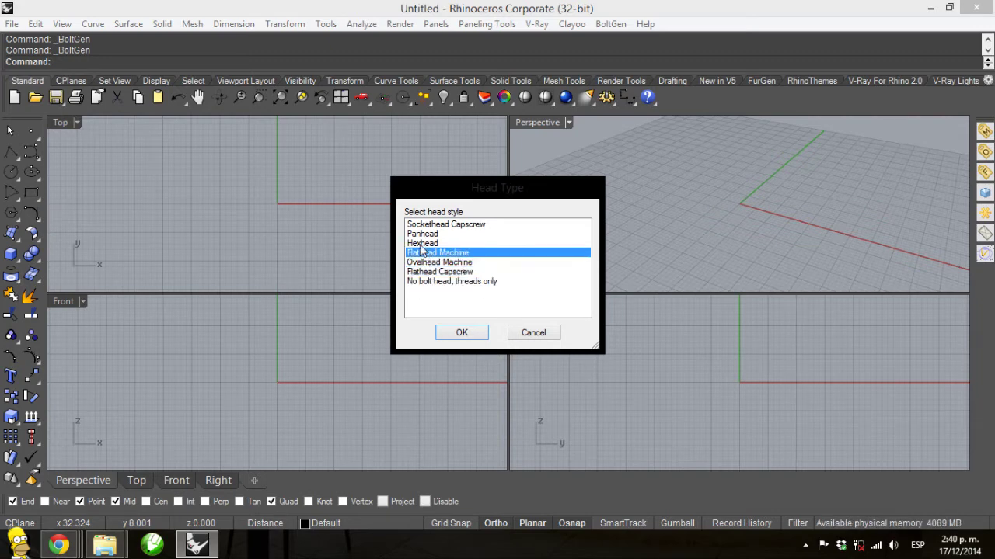
{"action": "left_click", "coordinate": [420, 244]}
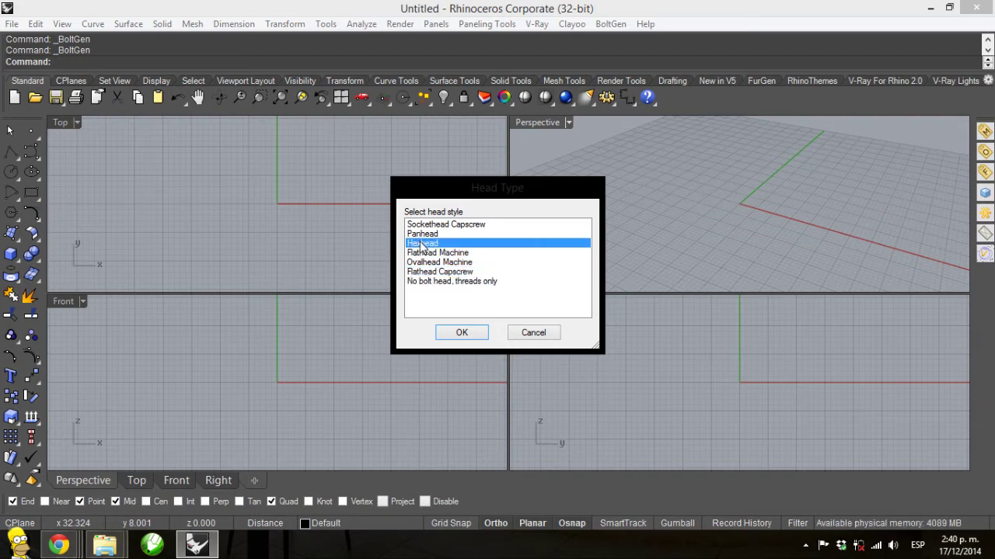
{"action": "left_click", "coordinate": [461, 332]}
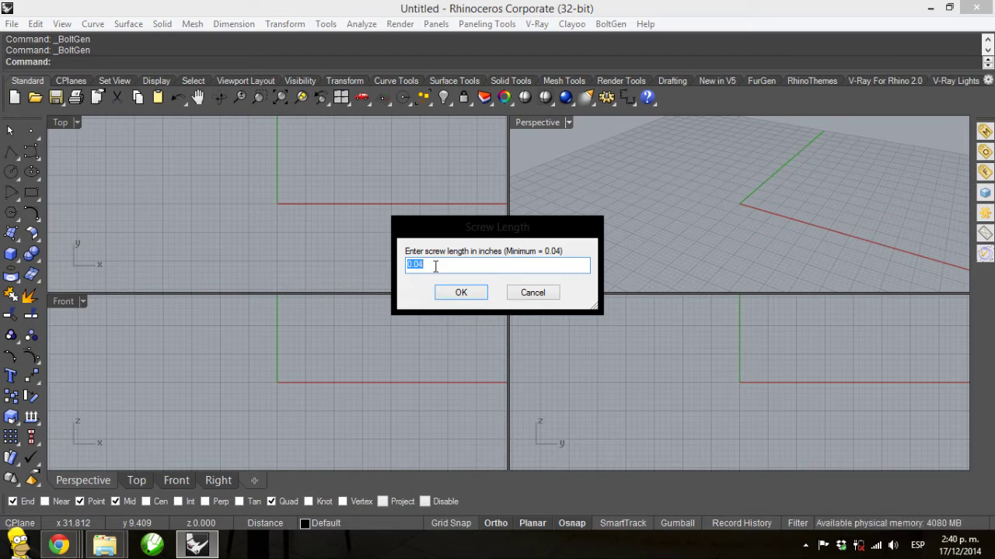
{"action": "type", "text": ".1"}
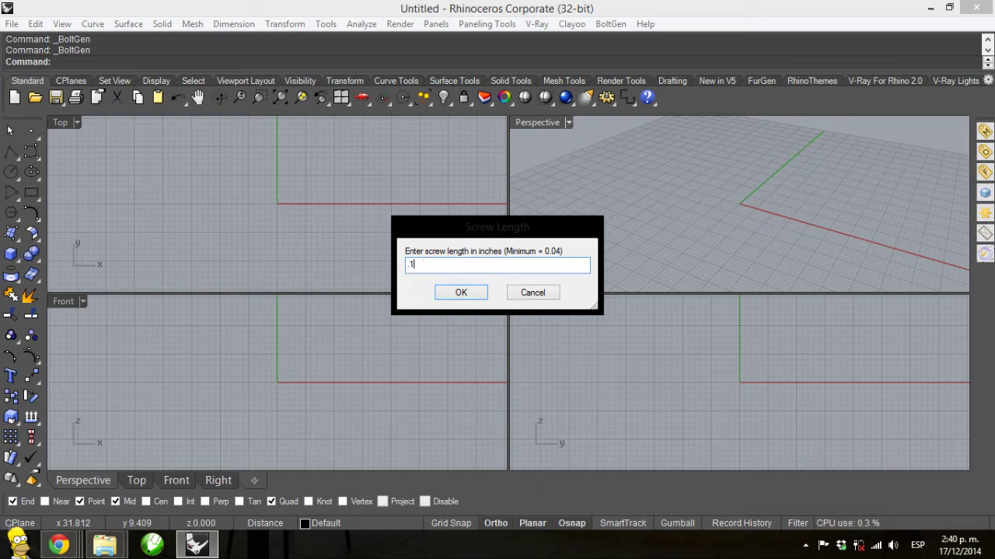
{"action": "left_click", "coordinate": [473, 289]}
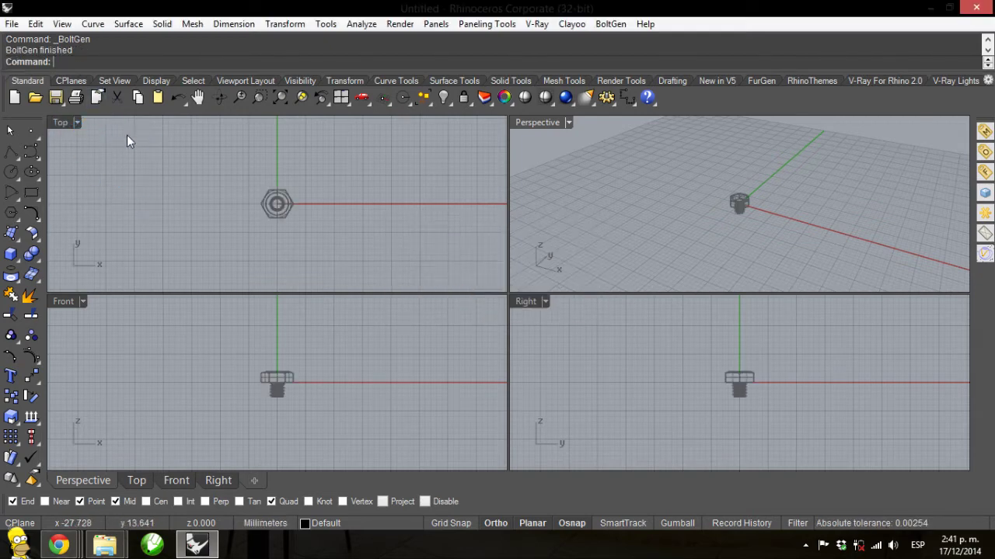
- Try the Rendered display in the Perspective viewport, settle on Shaded, and inspect the bolt's head and its thread in the Front viewport
{"action": "scroll", "coordinate": [771, 214], "scroll_direction": "up", "scroll_amount": 5}
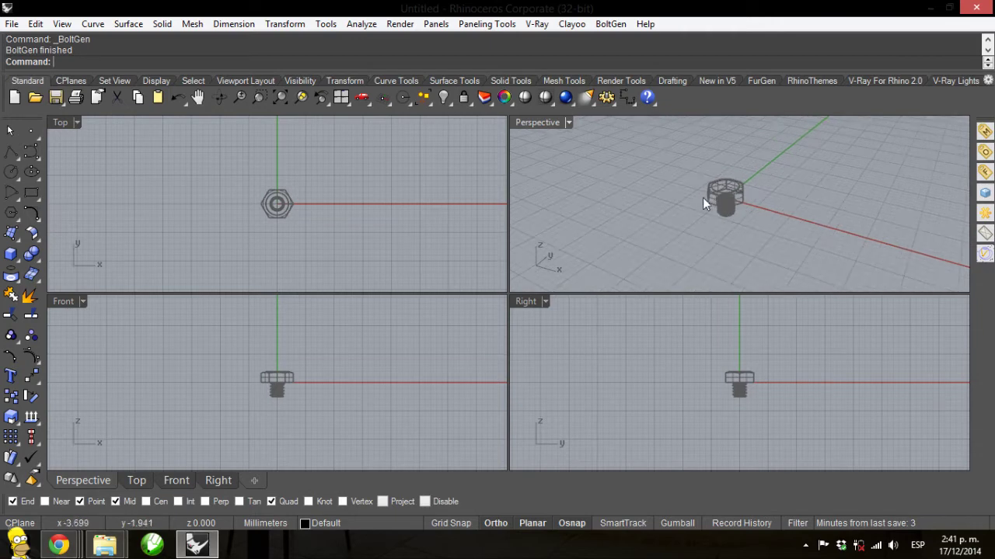
{"action": "scroll", "coordinate": [723, 196], "scroll_direction": "up", "scroll_amount": 2}
{"action": "right_click_drag", "start_coordinate": [723, 197], "coordinate": [643, 179]}
{"action": "left_click", "coordinate": [567, 123]}
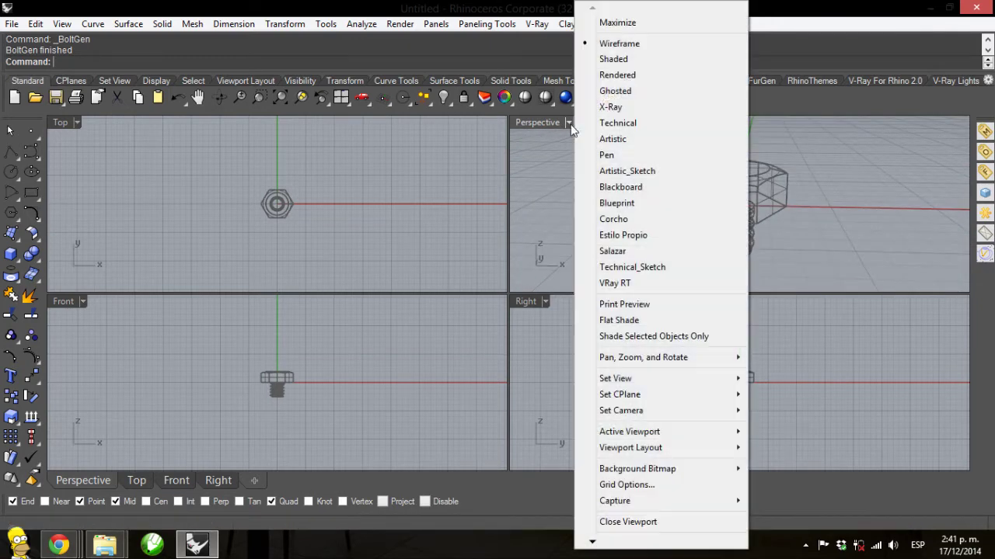
{"action": "left_click", "coordinate": [602, 76]}
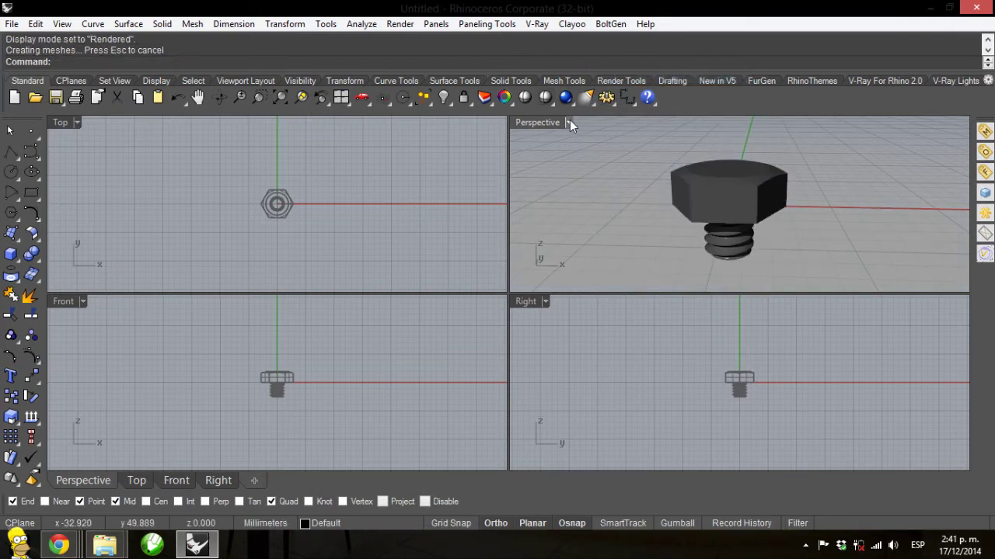
{"action": "left_click", "coordinate": [569, 122]}
{"action": "left_click", "coordinate": [613, 59]}
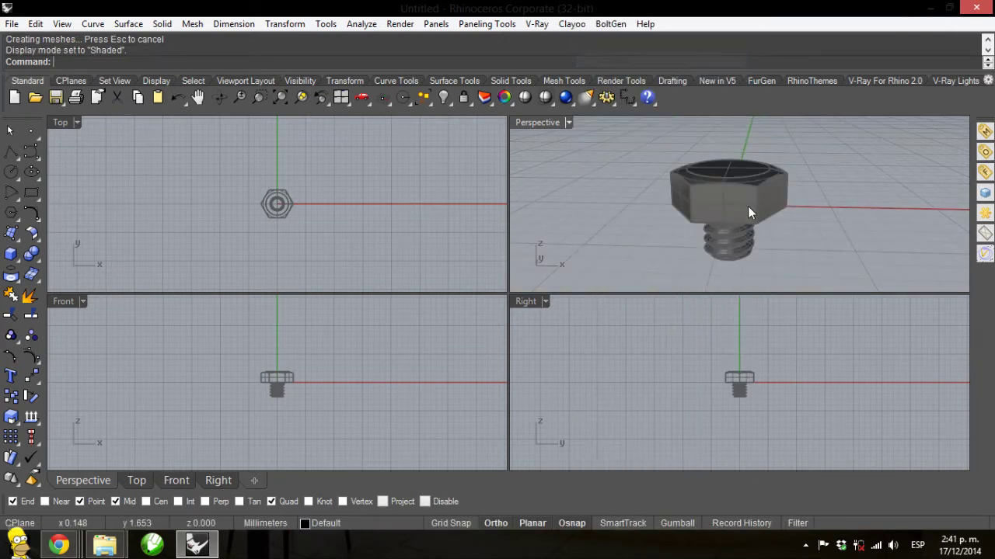
{"action": "mouse_move", "coordinate": [694, 242]}
{"action": "right_mouse_down"}
{"action": "mouse_move", "coordinate": [657, 189]}
{"action": "mouse_move", "coordinate": [721, 160]}
{"action": "mouse_move", "coordinate": [792, 205]}
{"action": "mouse_move", "coordinate": [739, 273]}
{"action": "mouse_move", "coordinate": [750, 178]}
{"action": "mouse_move", "coordinate": [702, 230]}
{"action": "mouse_move", "coordinate": [823, 155]}
{"action": "mouse_move", "coordinate": [808, 129]}
{"action": "mouse_move", "coordinate": [626, 151]}
{"action": "mouse_move", "coordinate": [702, 181]}
{"action": "mouse_move", "coordinate": [685, 231]}
{"action": "right_mouse_up"}
{"action": "scroll", "coordinate": [685, 231], "scroll_direction": "down", "scroll_amount": 3}
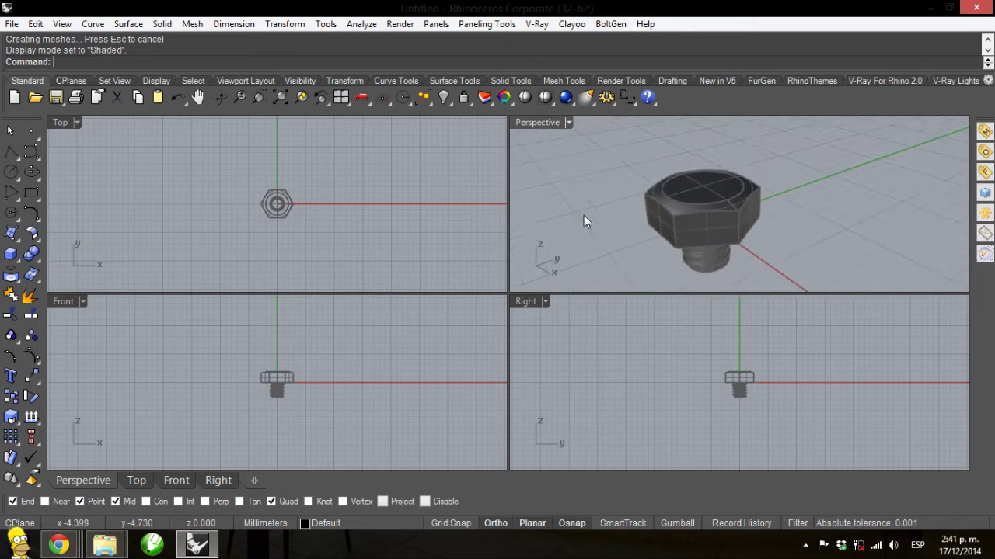
{"action": "scroll", "coordinate": [296, 360], "scroll_direction": "up", "scroll_amount": 10}
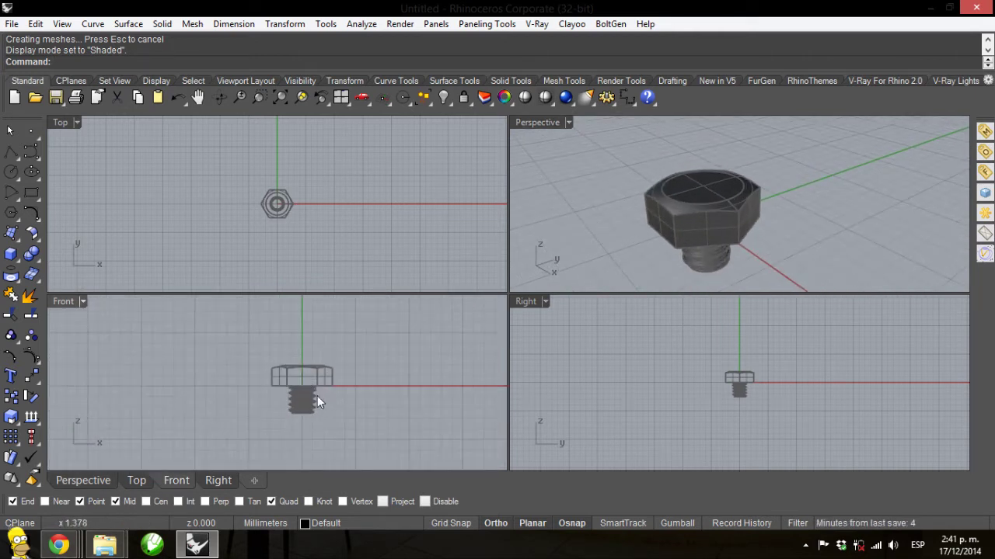
{"action": "scroll", "coordinate": [306, 415], "scroll_direction": "up", "scroll_amount": 2}
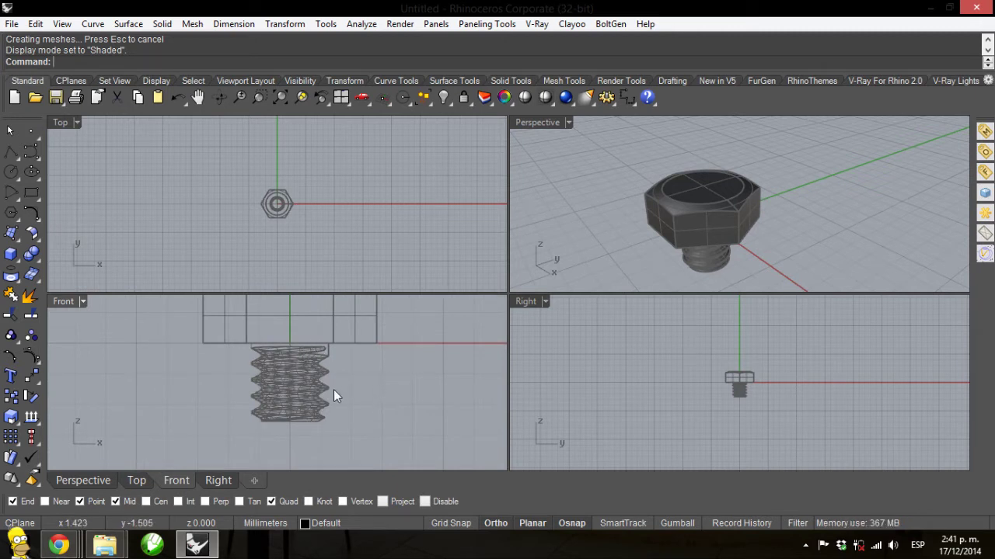
{"action": "right_click_drag", "start_coordinate": [625, 248], "coordinate": [623, 175]}
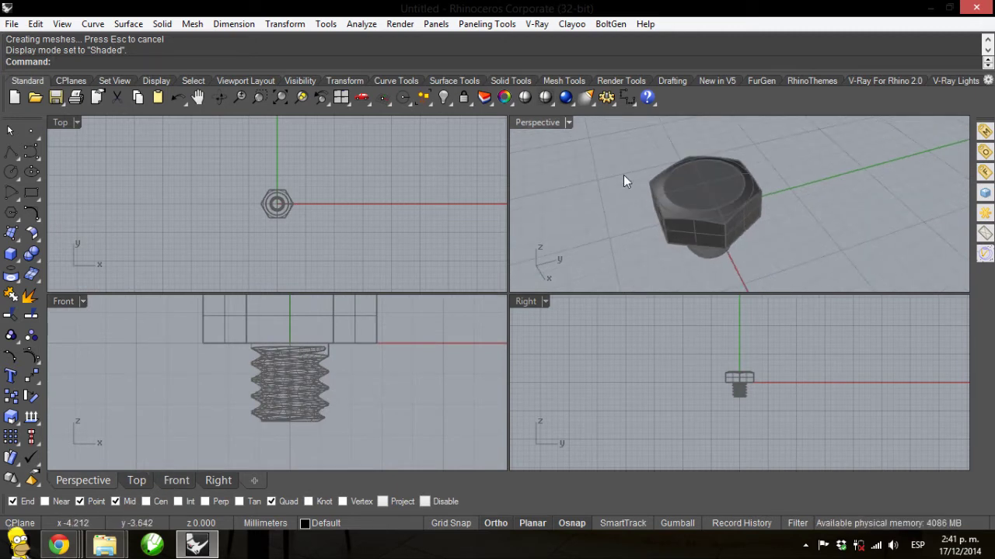
- Start another English-format bolt in BoltGen with both the "Bolts, with threads" and "Bolts, no threads" forms
{"action": "left_click", "coordinate": [606, 24]}
{"action": "left_click", "coordinate": [609, 41]}
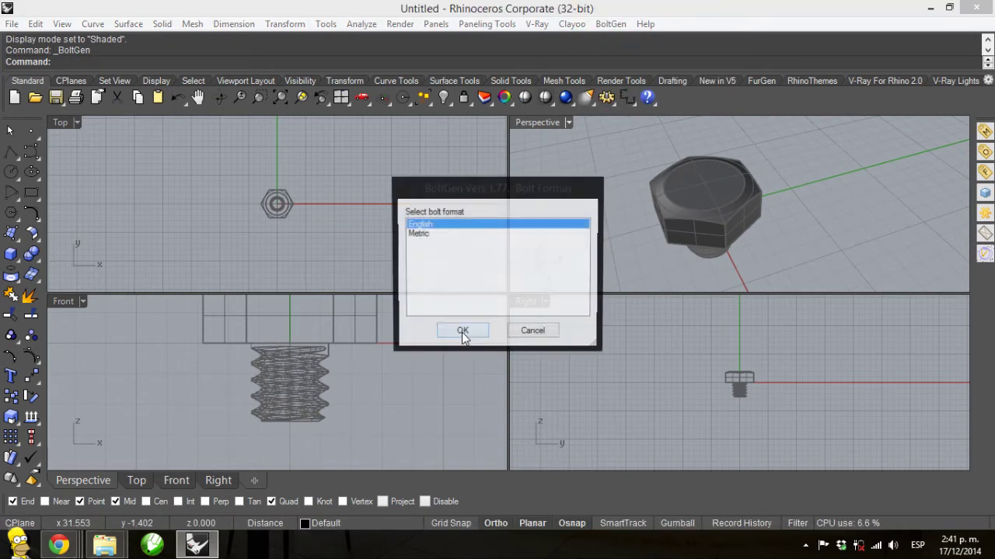
{"action": "left_click", "coordinate": [462, 332]}
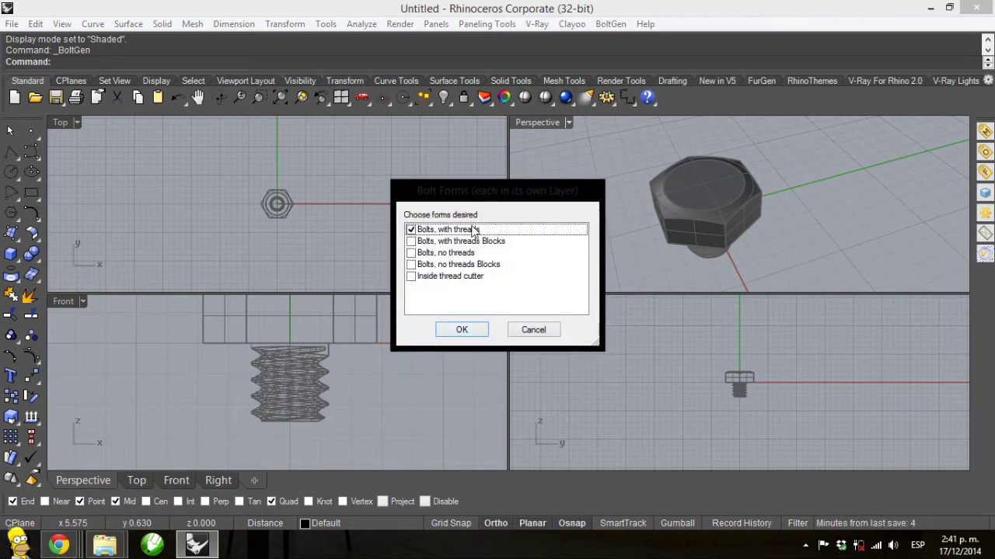
{"action": "left_click", "coordinate": [411, 253]}
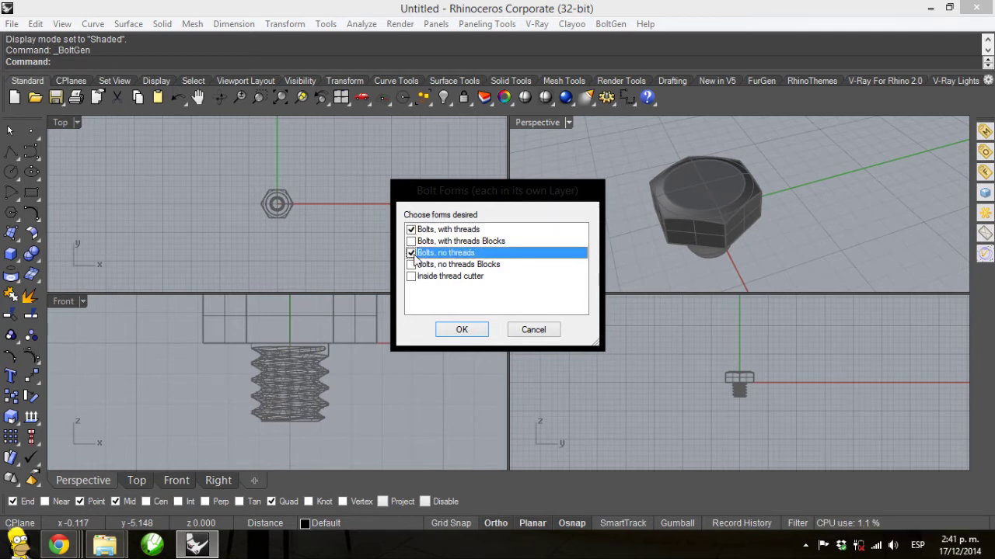
{"action": "left_click", "coordinate": [461, 330]}
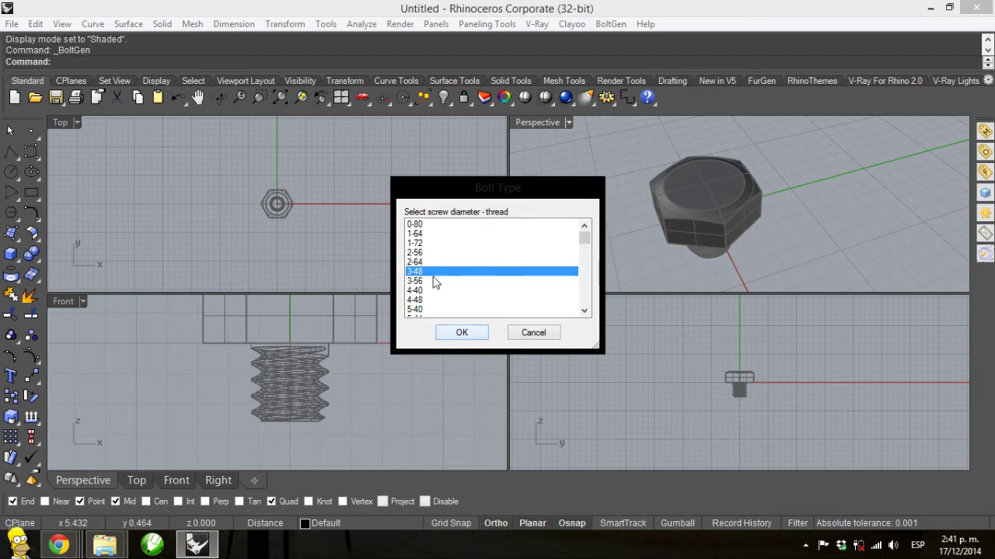
- Choose the 1-72 screw diameter and thread for the second bolt
{"action": "left_click", "coordinate": [434, 234]}
{"action": "left_click", "coordinate": [434, 244]}
{"action": "left_click", "coordinate": [462, 334]}
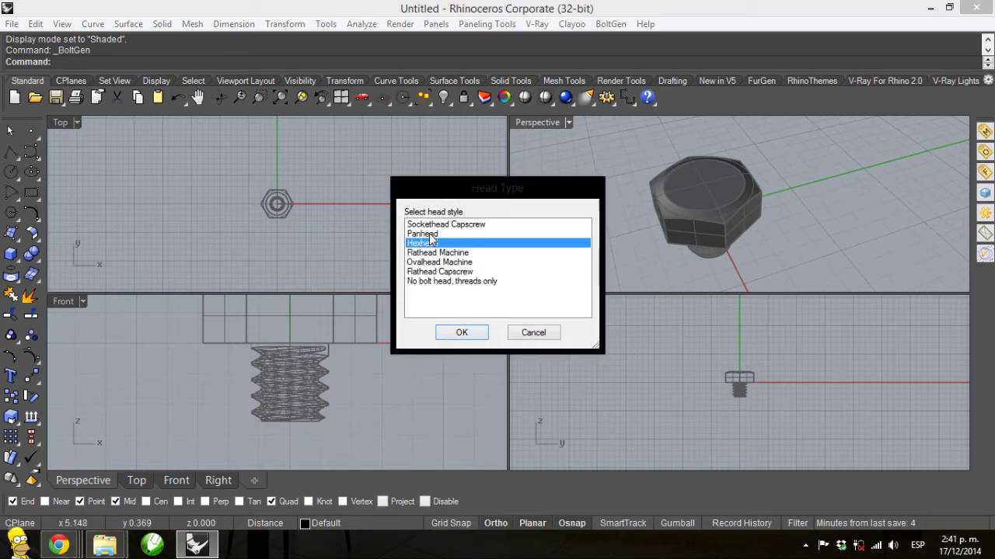
- Choose the Panhead head style with a Philips Screwdriver driver, set the screw length to 0.5 inches and generate the bolt
{"action": "left_click", "coordinate": [429, 234]}
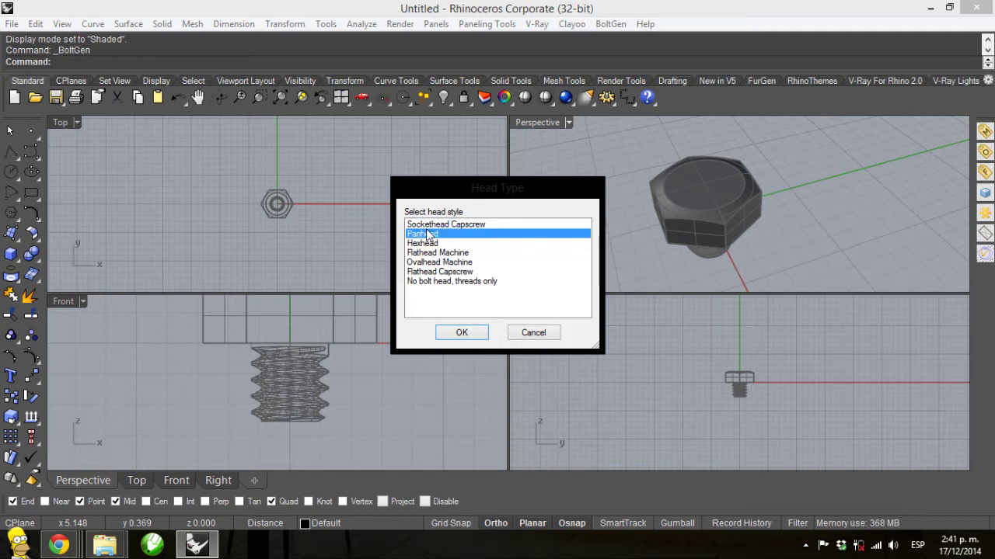
{"action": "left_click", "coordinate": [462, 332]}
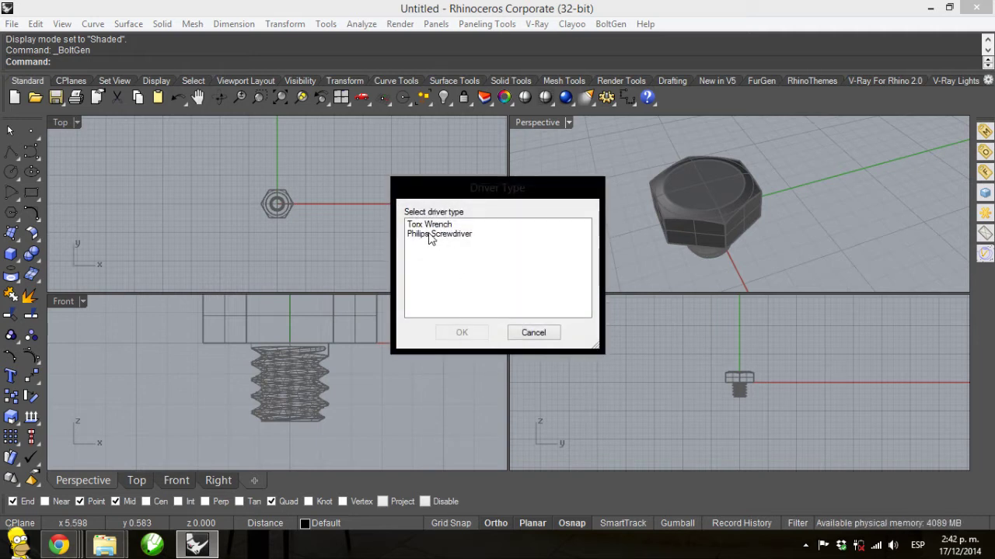
{"action": "left_click", "coordinate": [429, 234]}
{"action": "left_click", "coordinate": [461, 332]}
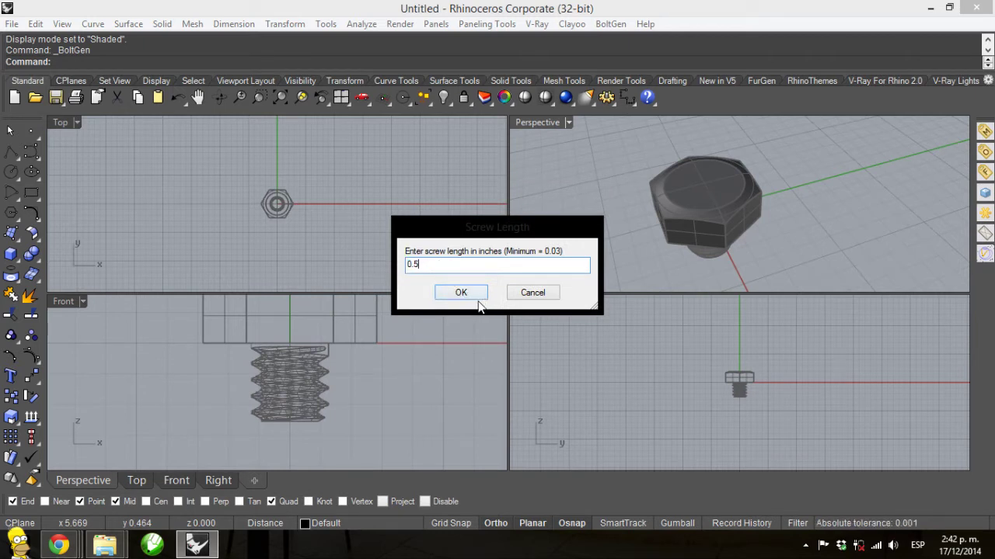
{"action": "left_click", "coordinate": [461, 293]}
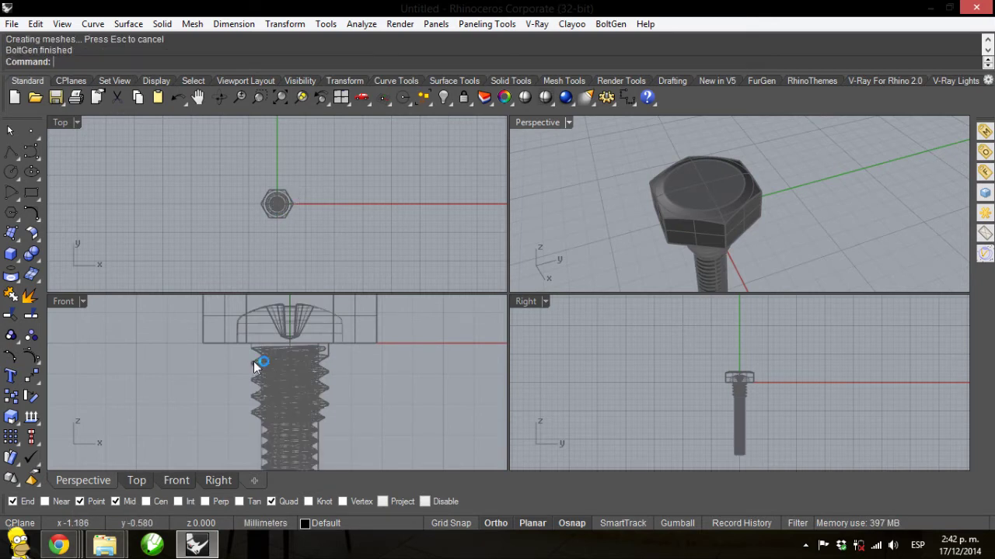
- Move the hexhead bolt horizontally in the Front viewport so it stands clear beside the panhead bolt
{"action": "scroll", "coordinate": [255, 360], "scroll_direction": "down", "scroll_amount": 3}
{"action": "left_click", "coordinate": [304, 314]}
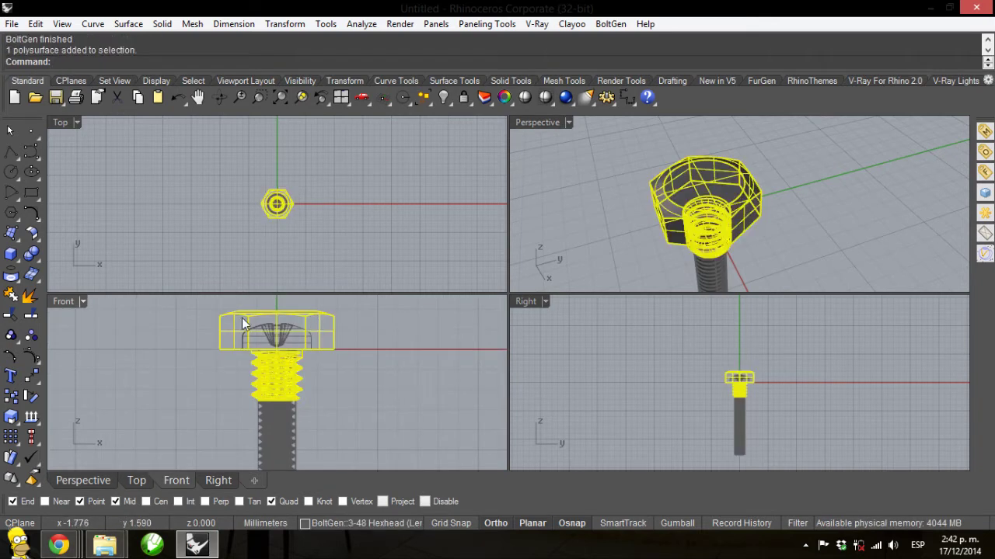
{"action": "left_click_drag", "start_coordinate": [310, 321], "coordinate": [412, 321]}
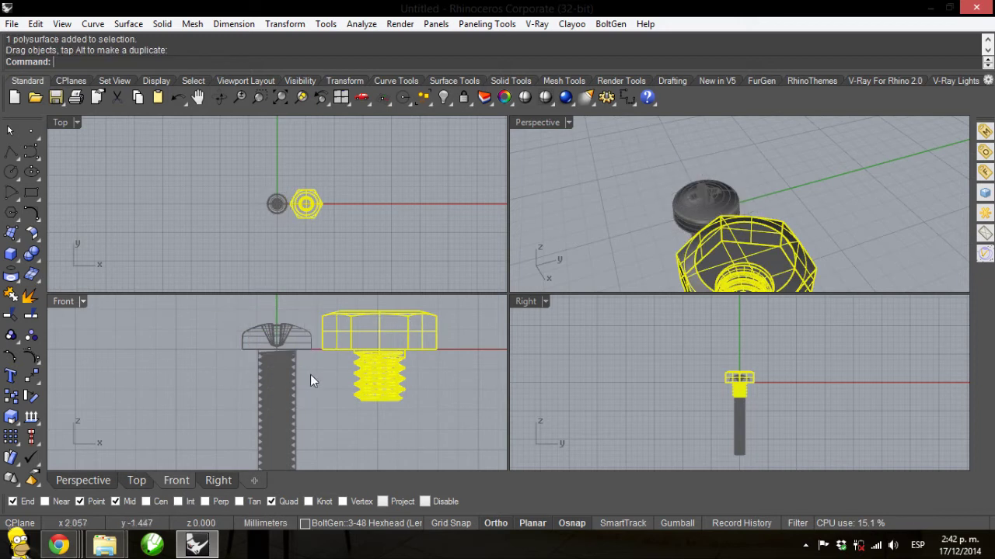
- Delete the unthreaded panhead polysurface that overlaps the threaded panhead bolt
{"action": "left_click", "coordinate": [237, 342]}
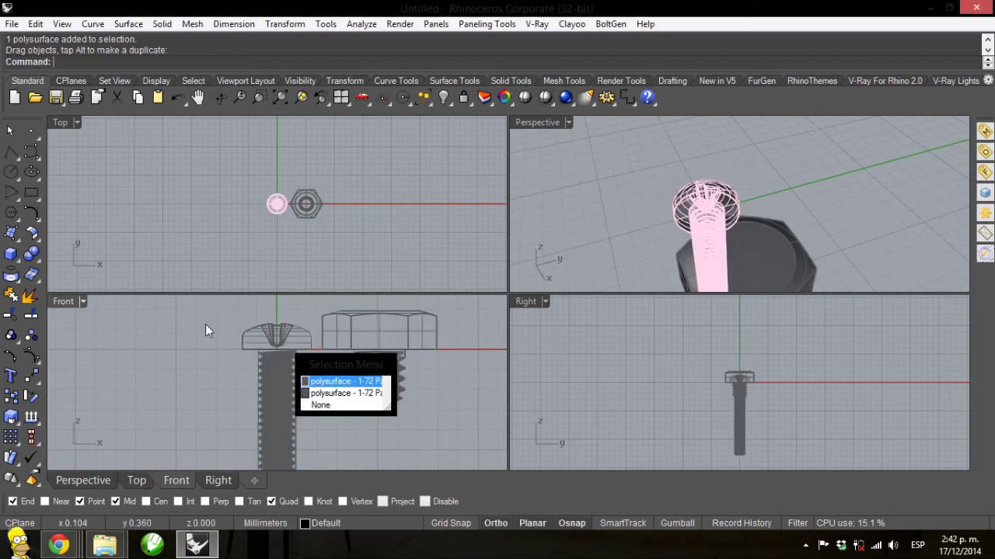
{"action": "left_click", "coordinate": [205, 324]}
{"action": "left_click", "coordinate": [260, 328]}
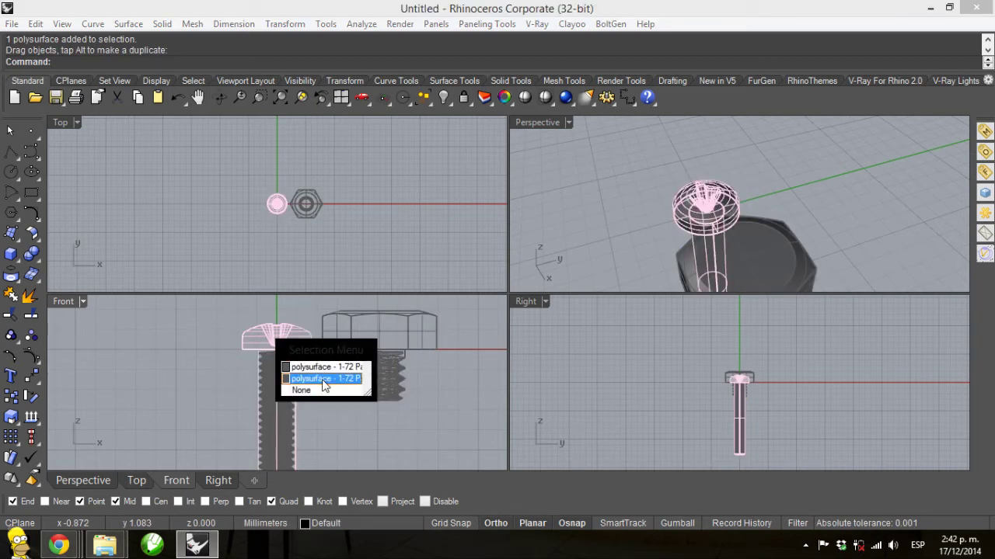
{"action": "left_click", "coordinate": [321, 425]}
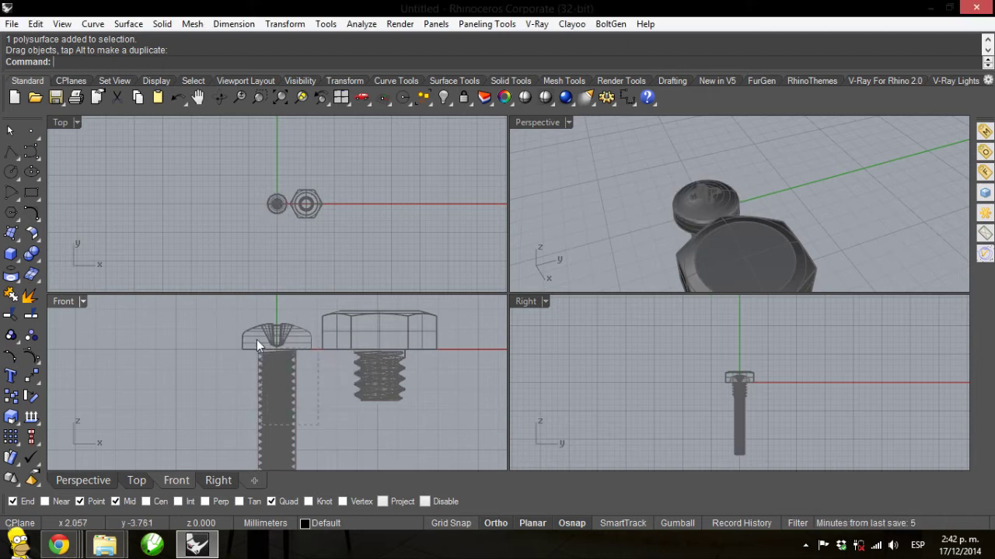
{"action": "left_click", "coordinate": [258, 337]}
{"action": "left_click", "coordinate": [320, 382]}
{"action": "right_click_drag", "start_coordinate": [587, 232], "coordinate": [717, 161]}
{"action": "scroll", "coordinate": [710, 207], "scroll_direction": "up", "scroll_amount": 5}
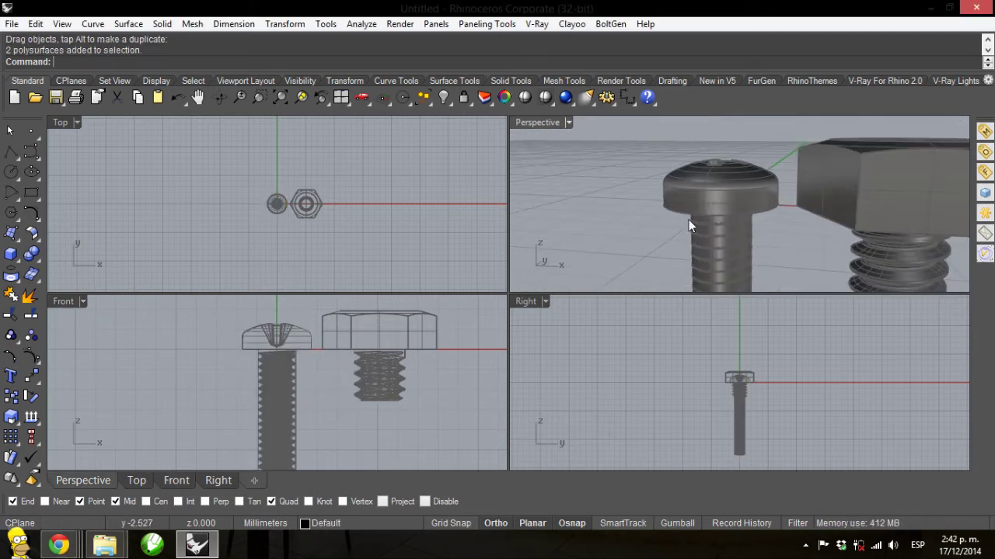
{"action": "left_click", "coordinate": [660, 201]}
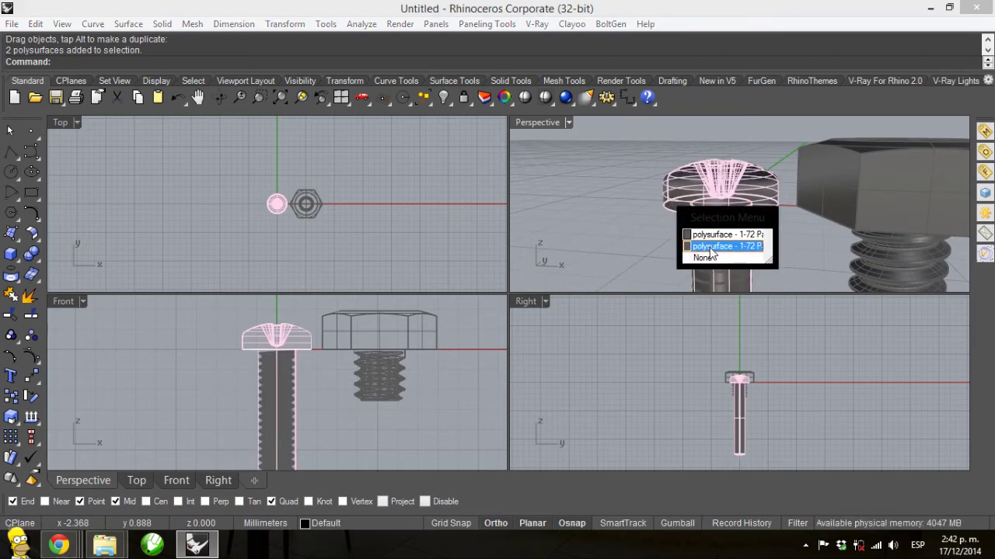
{"action": "left_click", "coordinate": [710, 247]}
{"action": "key", "text": "Delete"}
- Inspect the panhead and hexhead bolts in the Perspective viewport, selecting each in turn to compare their heads and shanks
{"action": "right_click_drag", "start_coordinate": [696, 190], "coordinate": [679, 222]}
{"action": "scroll", "coordinate": [677, 160], "scroll_direction": "down", "scroll_amount": 4}
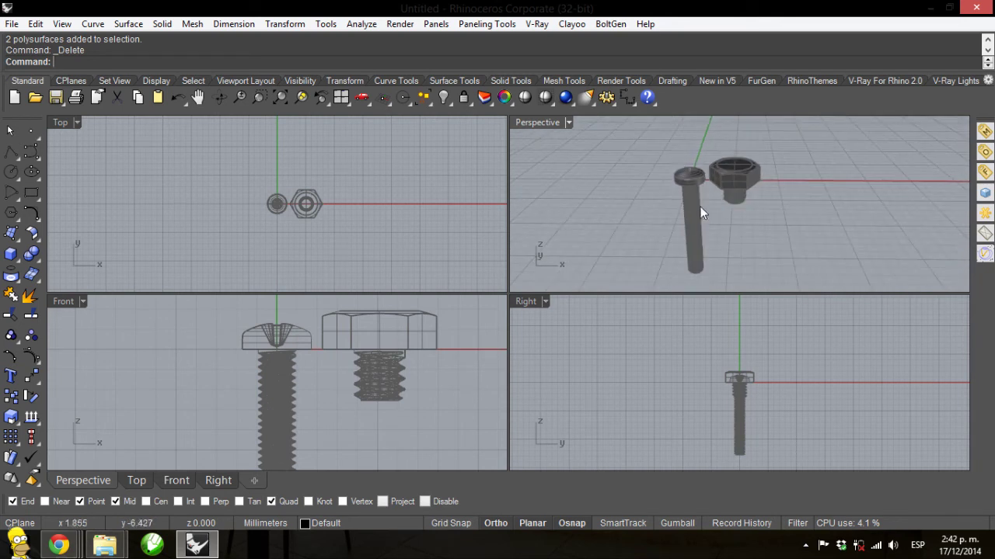
{"action": "scroll", "coordinate": [715, 187], "scroll_direction": "up", "scroll_amount": 3}
{"action": "right_click_drag", "start_coordinate": [726, 168], "coordinate": [760, 189]}
{"action": "scroll", "coordinate": [756, 183], "scroll_direction": "up", "scroll_amount": 3}
{"action": "right_click_drag", "start_coordinate": [831, 234], "coordinate": [742, 211]}
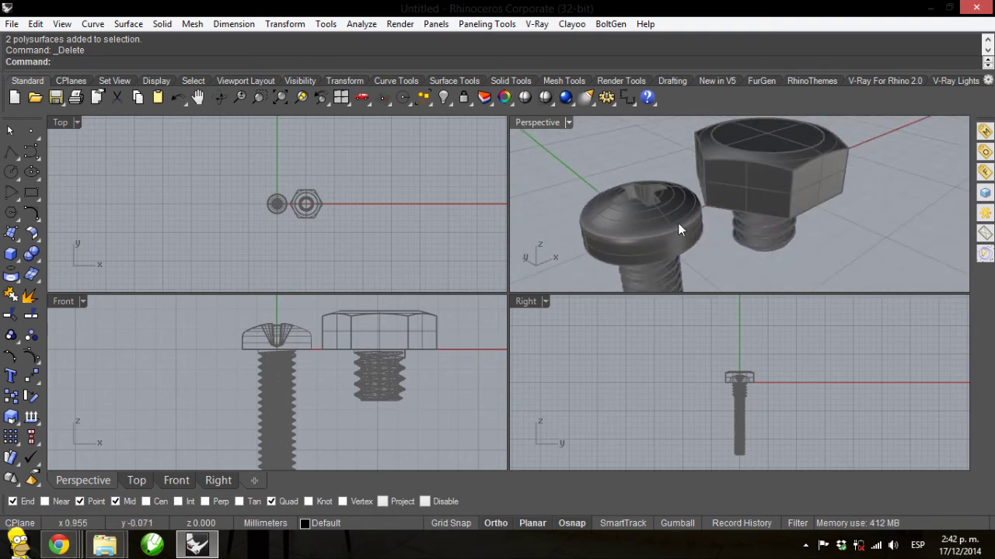
{"action": "left_click", "coordinate": [758, 152]}
{"action": "left_click", "coordinate": [650, 213]}
{"action": "left_click", "coordinate": [786, 168]}
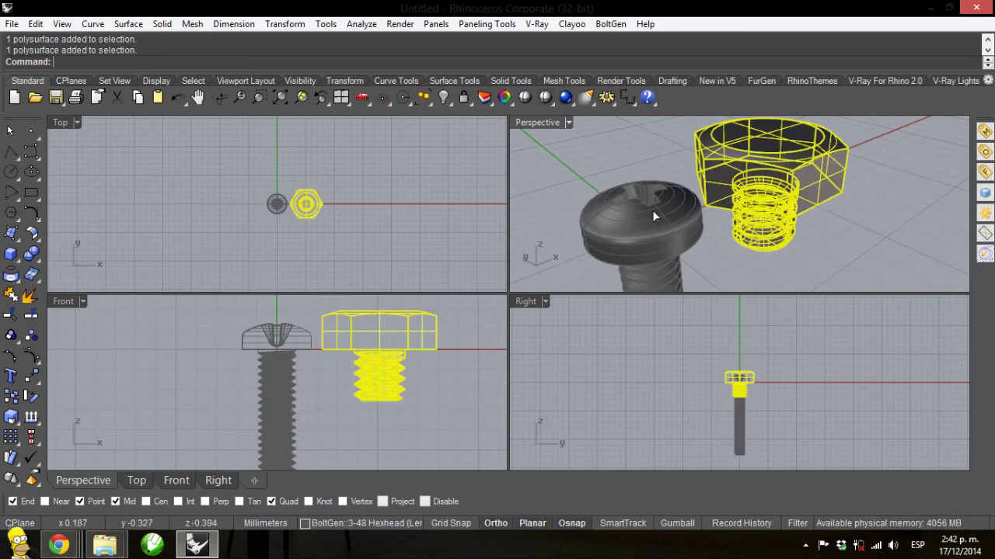
{"action": "left_click", "coordinate": [652, 210]}
{"action": "left_click", "coordinate": [785, 166]}
{"action": "left_click", "coordinate": [651, 210]}
{"action": "left_click", "coordinate": [785, 166]}
{"action": "left_click", "coordinate": [659, 220]}
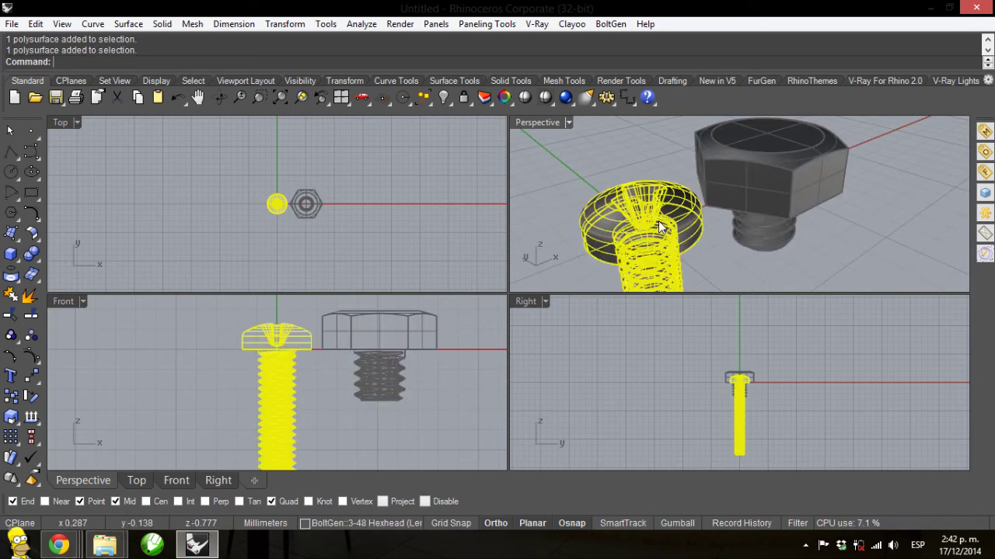
{"action": "left_click", "coordinate": [746, 182]}
{"action": "left_click", "coordinate": [674, 216]}
{"action": "left_click", "coordinate": [743, 175]}
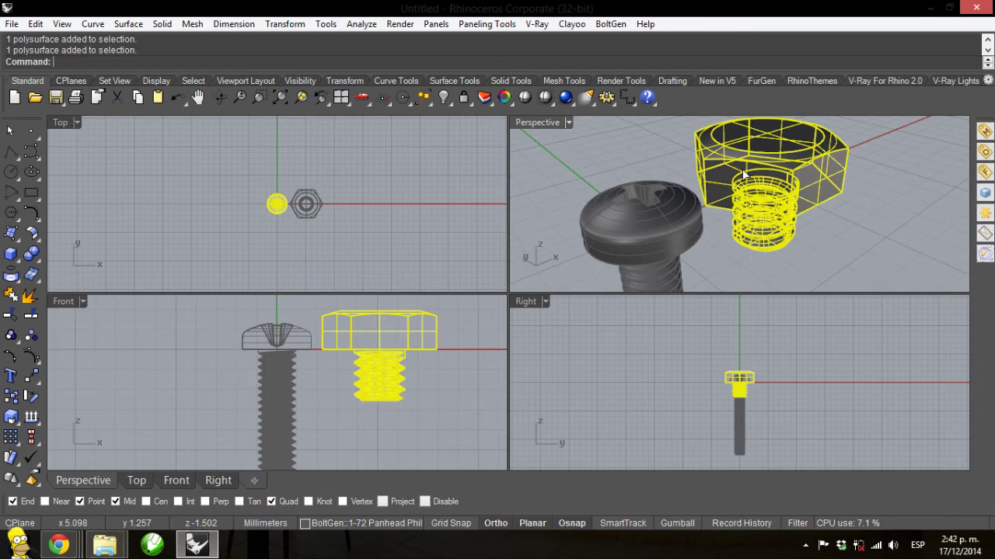
{"action": "left_click", "coordinate": [627, 232]}
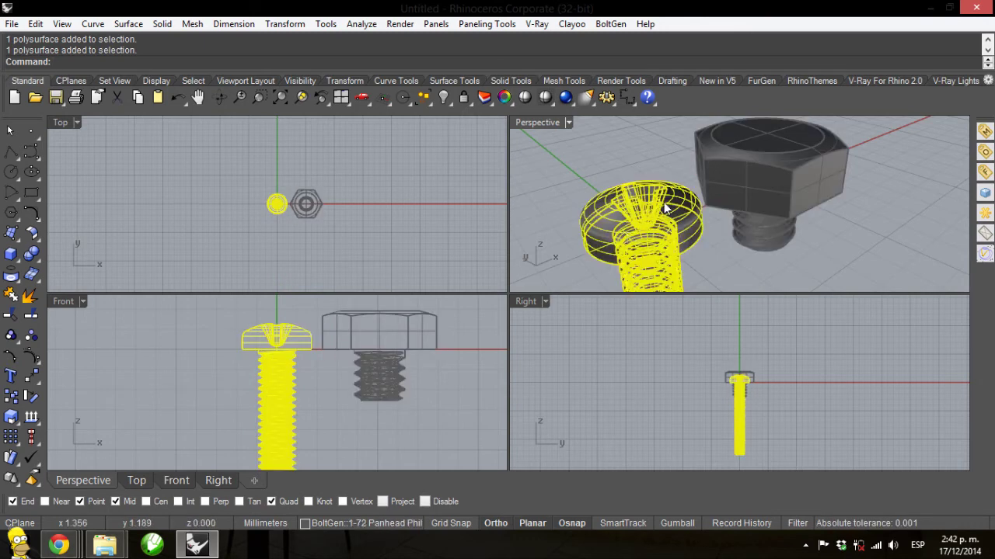
{"action": "right_click_drag", "start_coordinate": [664, 208], "coordinate": [593, 226]}
{"action": "left_click", "coordinate": [594, 225]}
- Examine the threads beneath both bolt heads up close, then compare the two whole bolts again
{"action": "right_click_drag", "start_coordinate": [665, 163], "coordinate": [658, 227]}
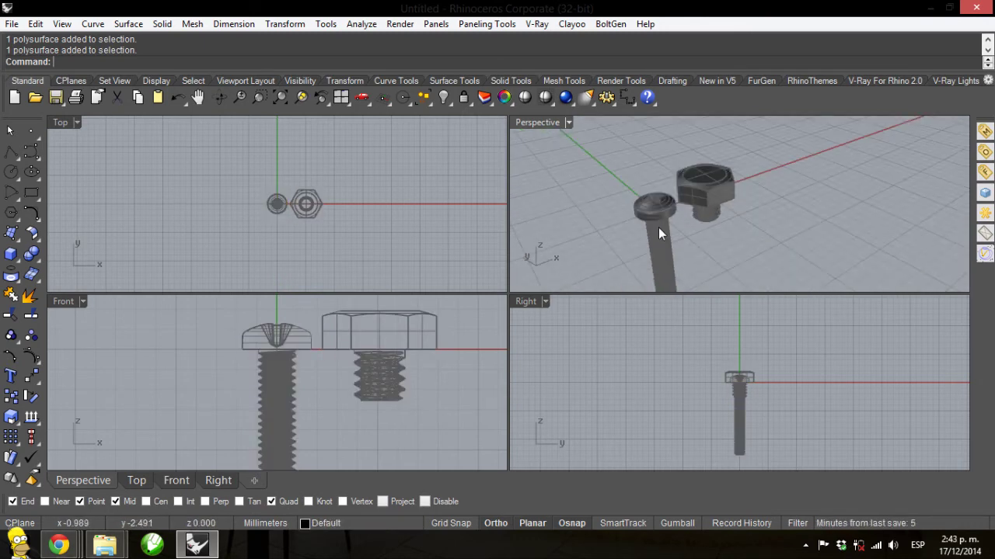
{"action": "scroll", "coordinate": [672, 183], "scroll_direction": "up", "scroll_amount": 3}
{"action": "right_click_drag", "start_coordinate": [672, 184], "coordinate": [665, 227]}
{"action": "scroll", "coordinate": [664, 227], "scroll_direction": "up", "scroll_amount": 3}
{"action": "scroll", "coordinate": [665, 225], "scroll_direction": "up", "scroll_amount": 2}
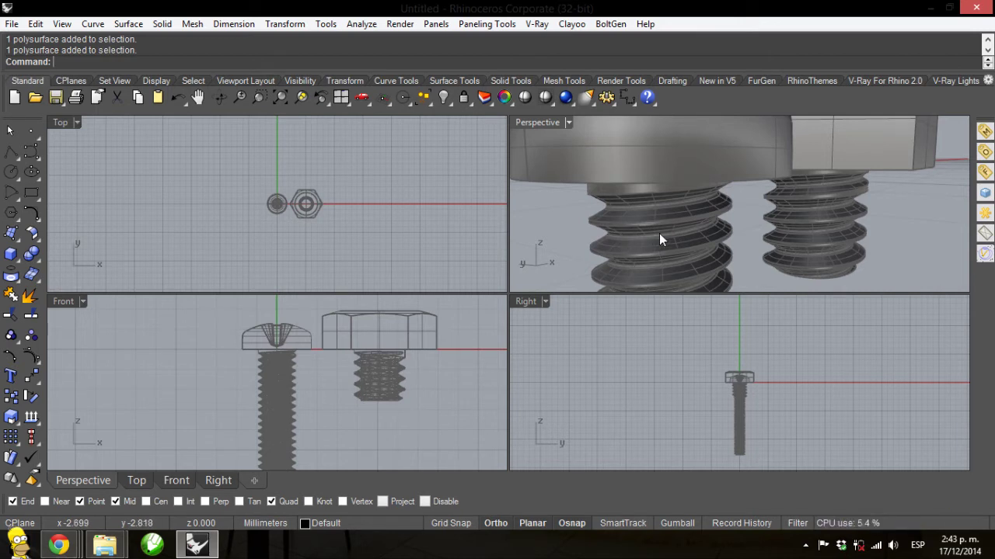
{"action": "scroll", "coordinate": [666, 204], "scroll_direction": "down", "scroll_amount": 10}
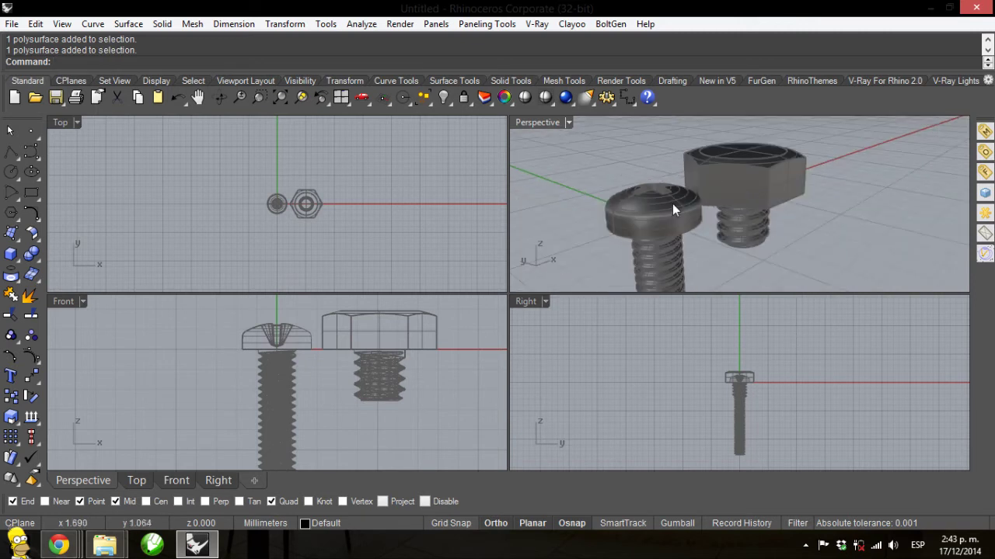
{"action": "left_click", "coordinate": [747, 160]}
{"action": "left_click", "coordinate": [850, 147]}
{"action": "left_click", "coordinate": [633, 229]}
{"action": "left_click", "coordinate": [758, 184]}
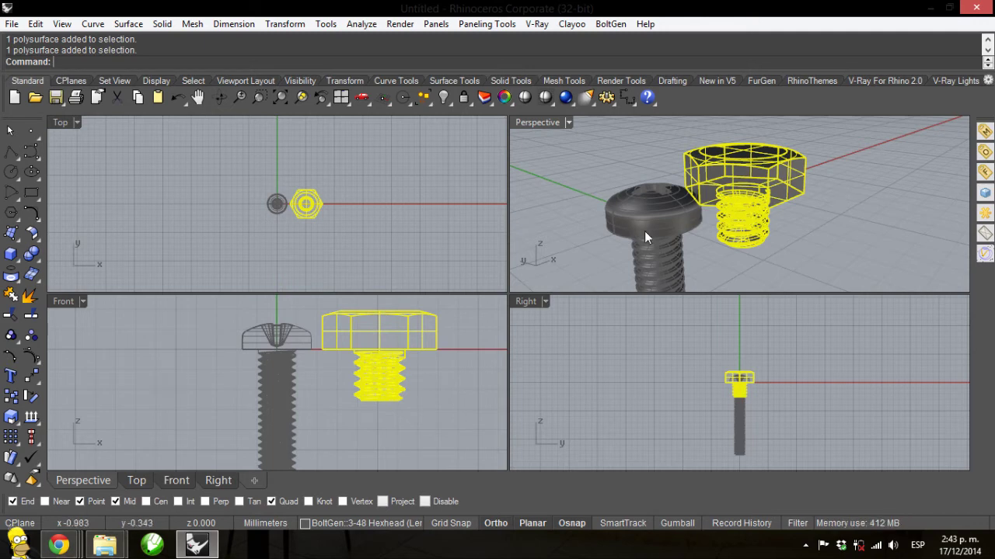
{"action": "right_click_drag", "start_coordinate": [645, 232], "coordinate": [588, 267]}
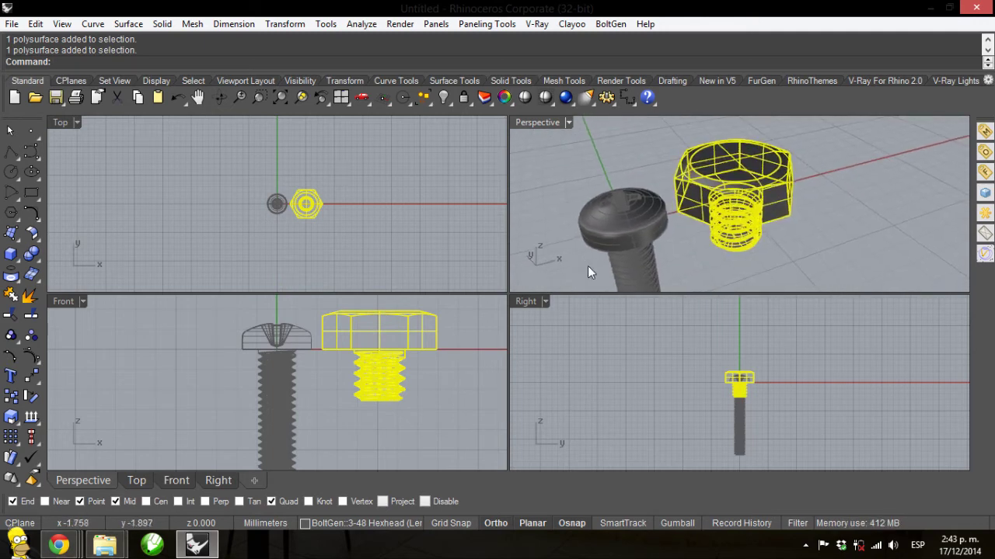
{"action": "left_click", "coordinate": [595, 159]}
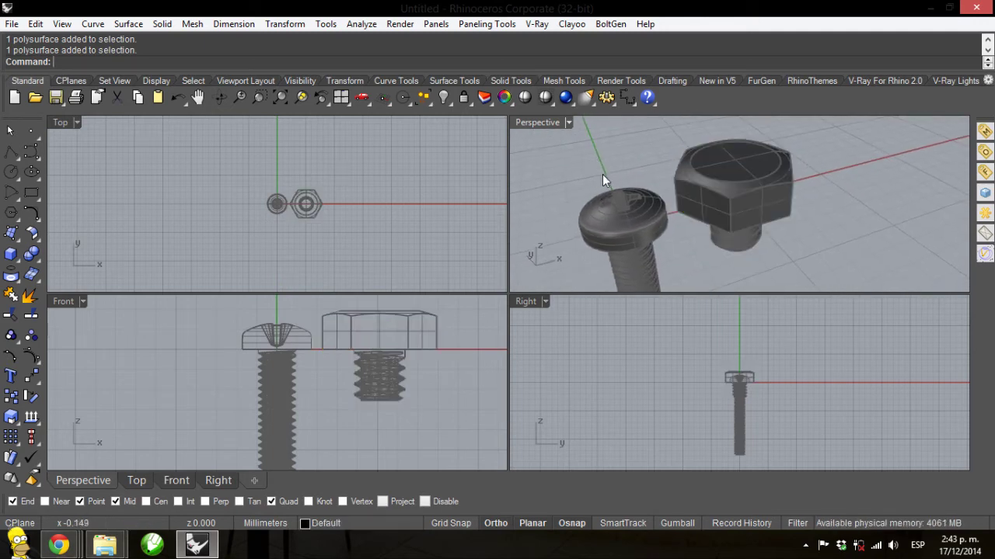
- Start a Metric-format bolt in BoltGen with only the "Bolts, no threads Blocks" form enabled
{"action": "left_click", "coordinate": [610, 24]}
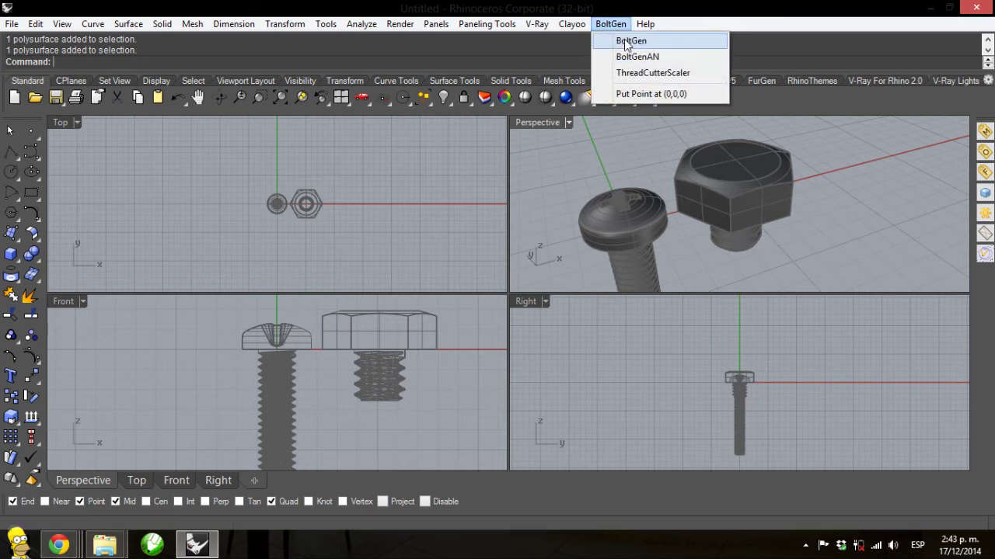
{"action": "left_click", "coordinate": [624, 42]}
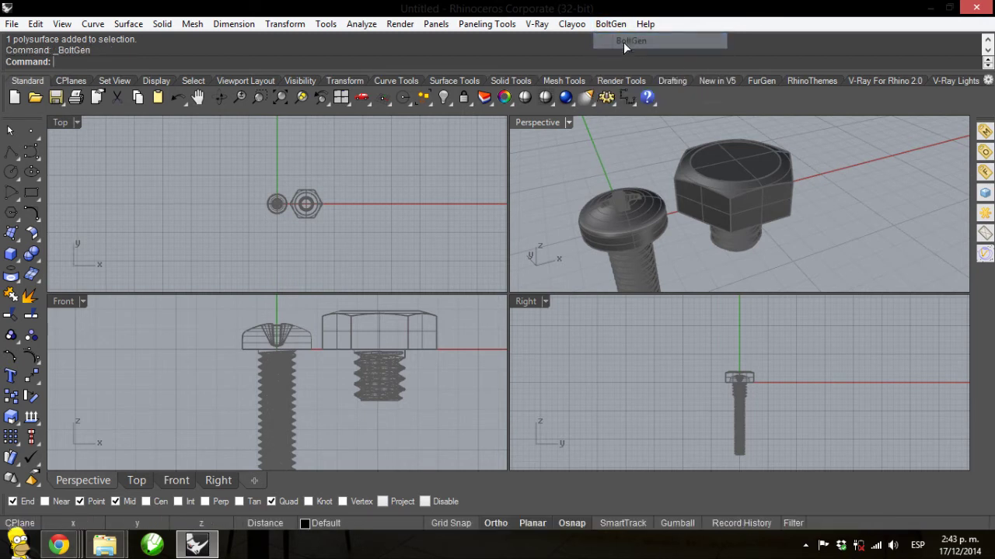
{"action": "left_click", "coordinate": [417, 234]}
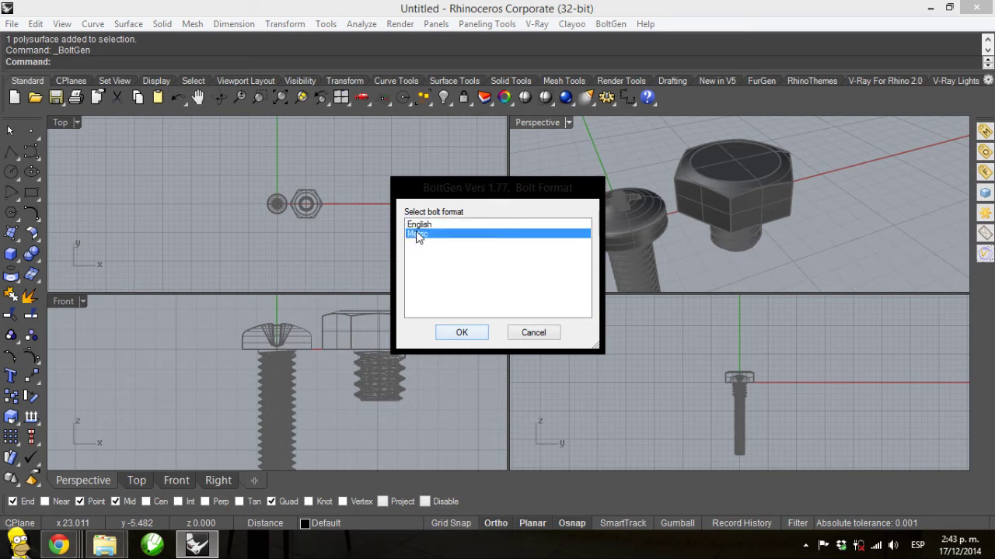
{"action": "left_click", "coordinate": [461, 333]}
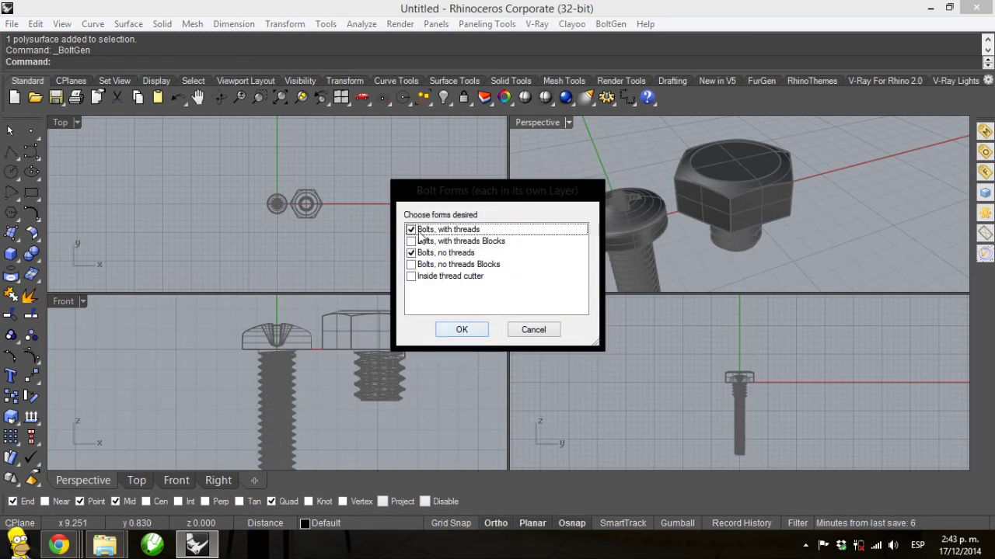
{"action": "left_click", "coordinate": [411, 230]}
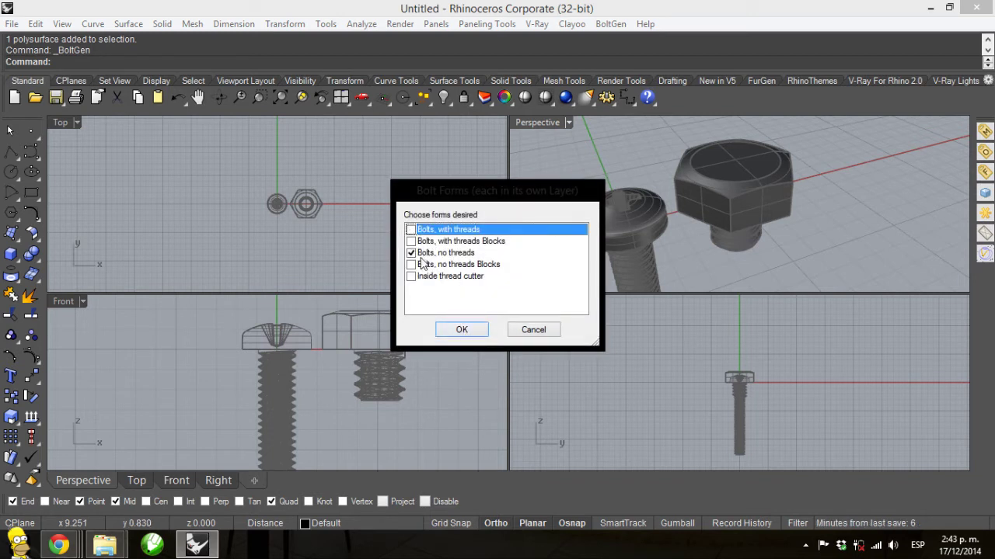
{"action": "left_click", "coordinate": [411, 264]}
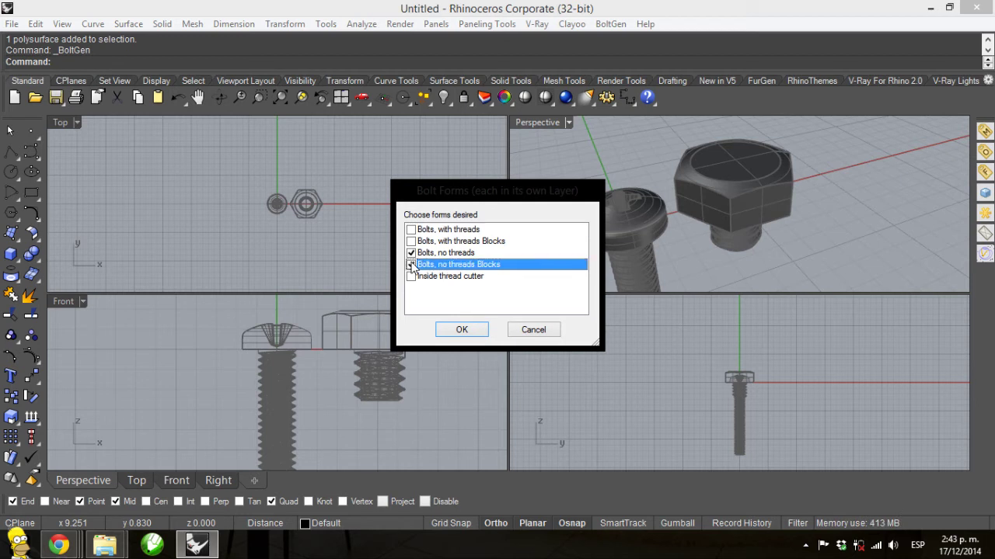
{"action": "left_click", "coordinate": [411, 253]}
{"action": "left_click", "coordinate": [462, 332]}
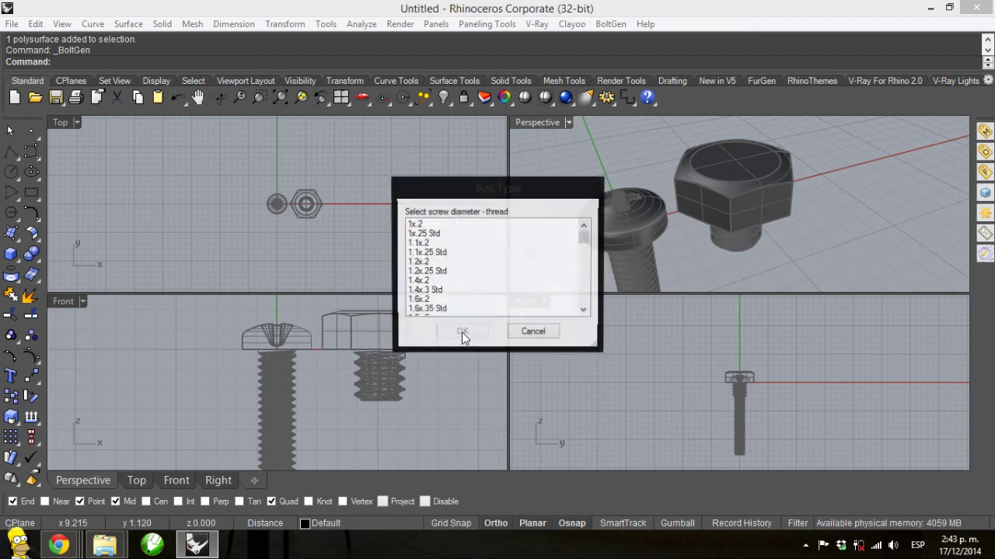
- Choose the 1.2x.25 Std screw diameter and thread, accept making threads only, and generate it with a 0.5 mm screw length
{"action": "left_click", "coordinate": [445, 272]}
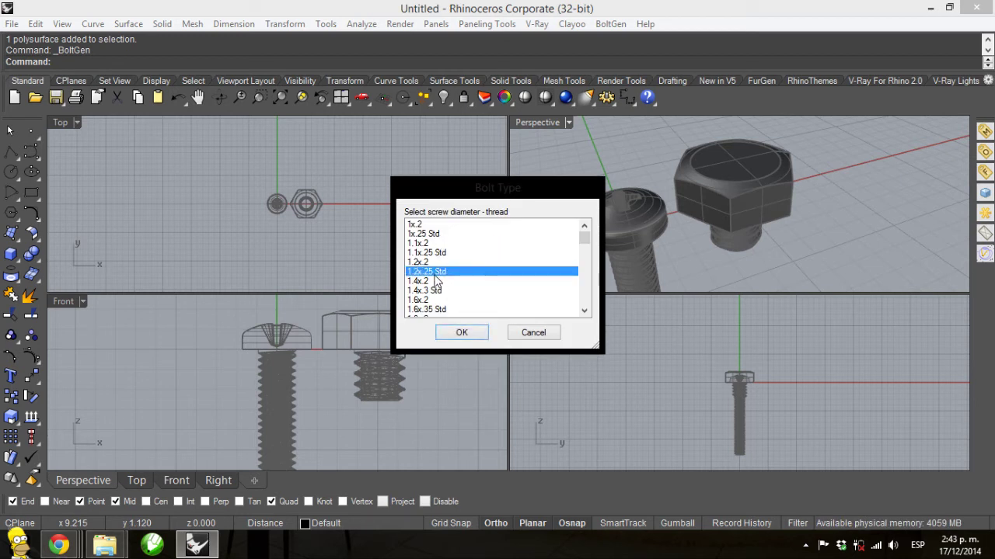
{"action": "left_click", "coordinate": [468, 332]}
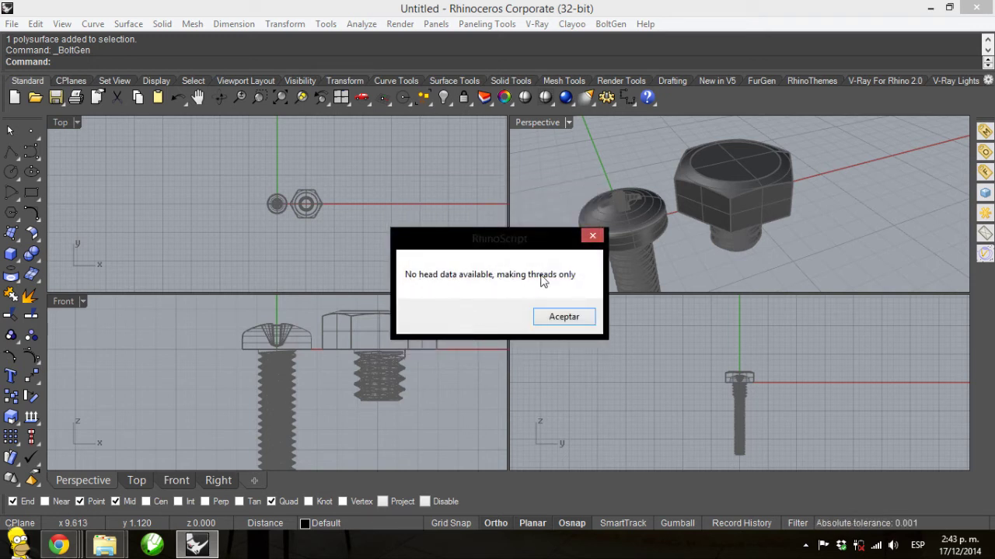
{"action": "left_click", "coordinate": [564, 319]}
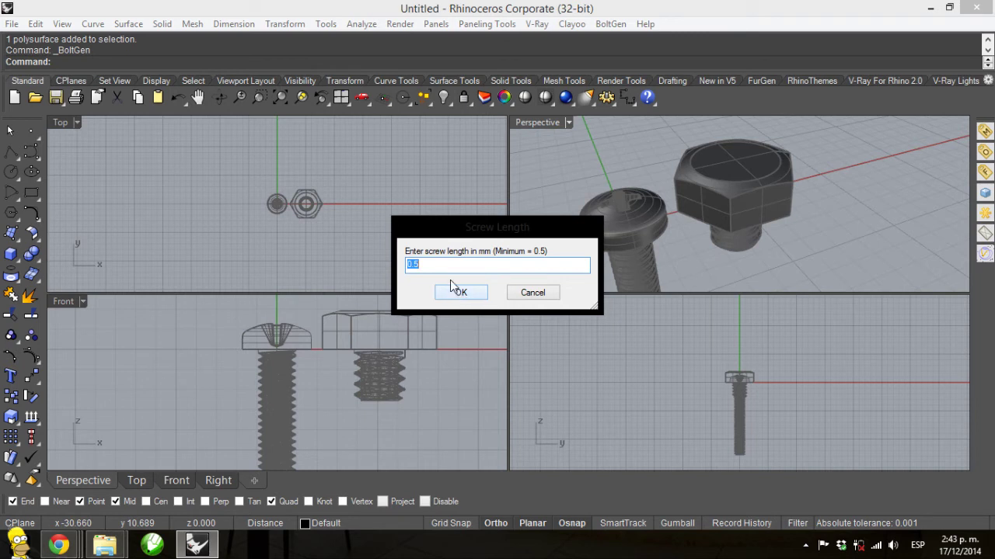
{"action": "left_click", "coordinate": [457, 292]}
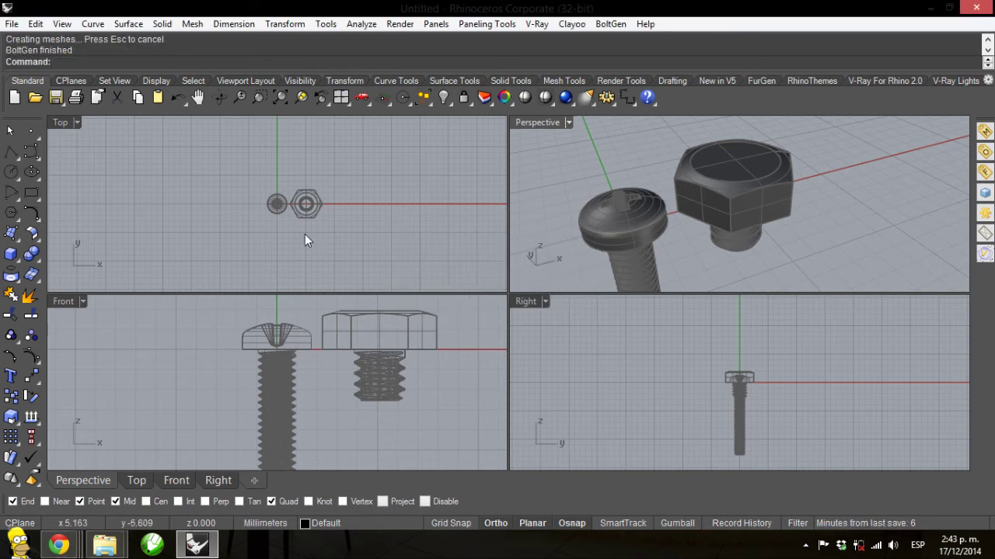
- Highlight the panhead and hexhead bolts in the Front viewport and clear the selection
{"action": "left_click", "coordinate": [294, 340]}
{"action": "left_click", "coordinate": [346, 326]}
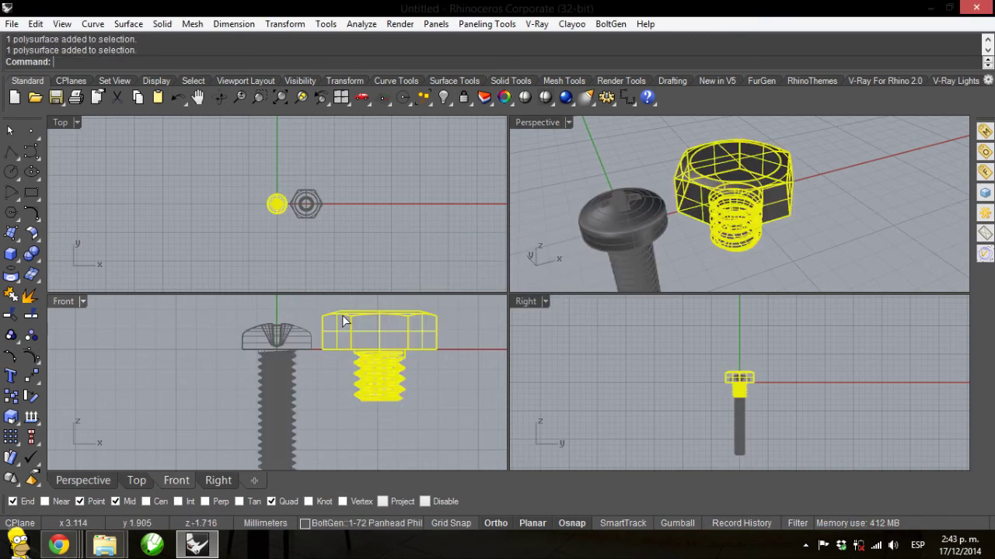
{"action": "left_click", "coordinate": [370, 257]}
{"action": "left_click", "coordinate": [610, 24]}
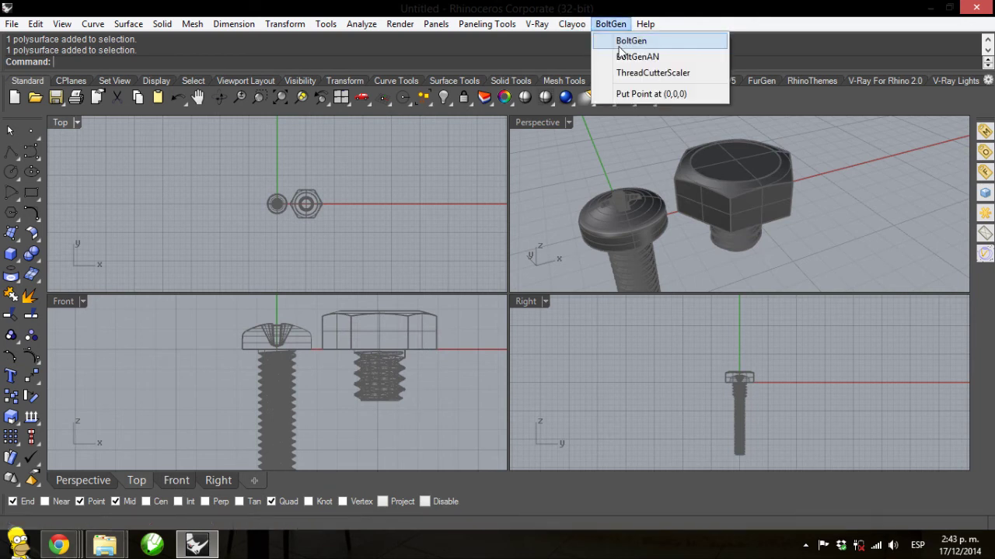
{"action": "left_click", "coordinate": [621, 46]}
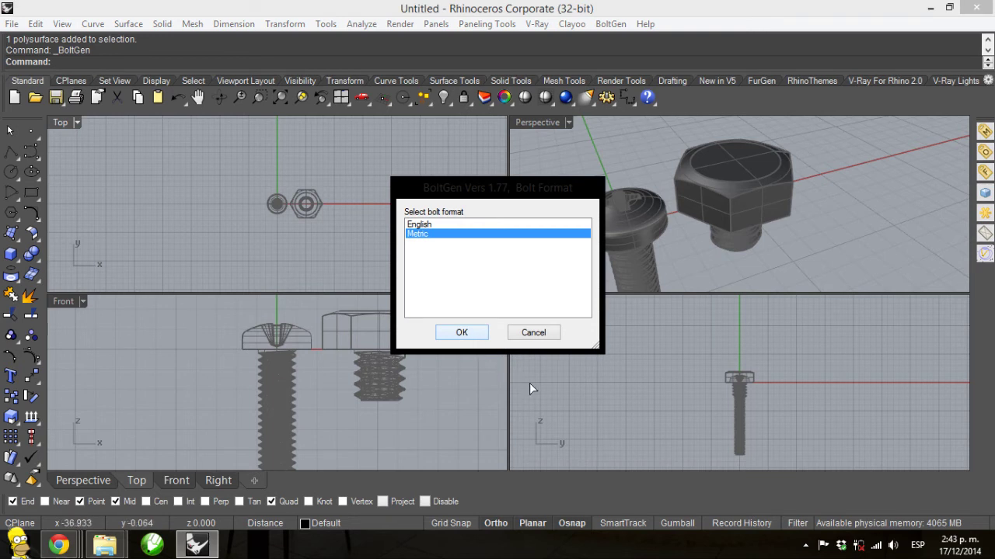
{"action": "left_click", "coordinate": [421, 225]}
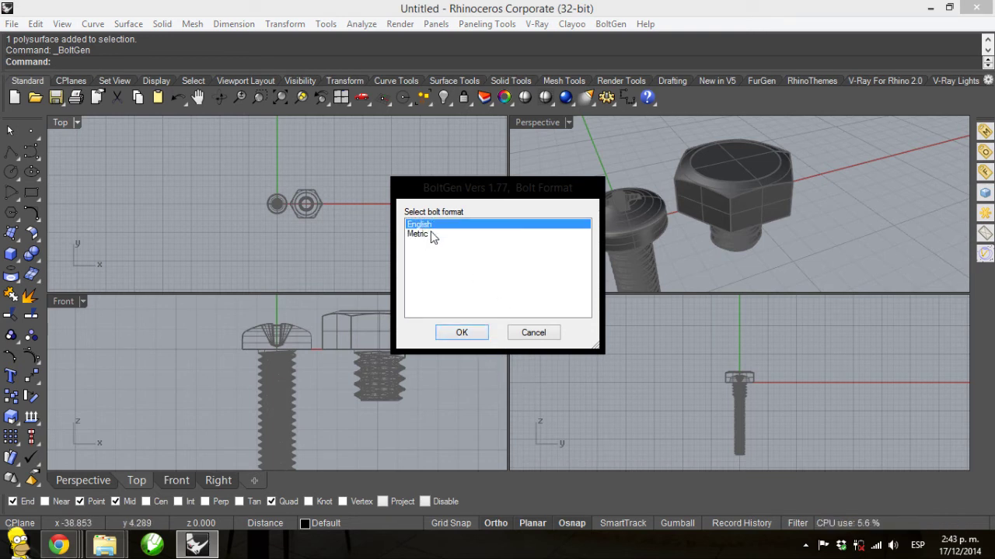
{"action": "left_click", "coordinate": [461, 332]}
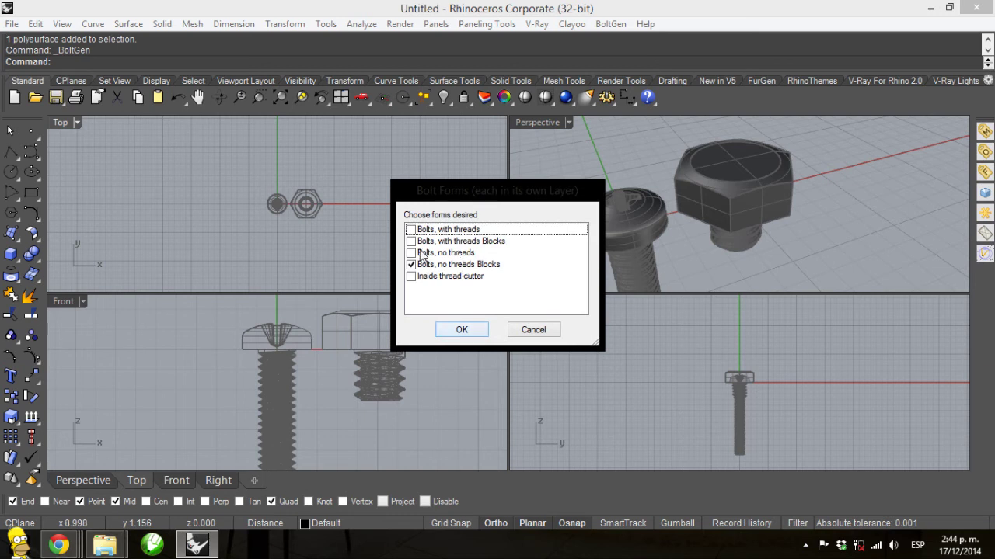
{"action": "left_click", "coordinate": [411, 265]}
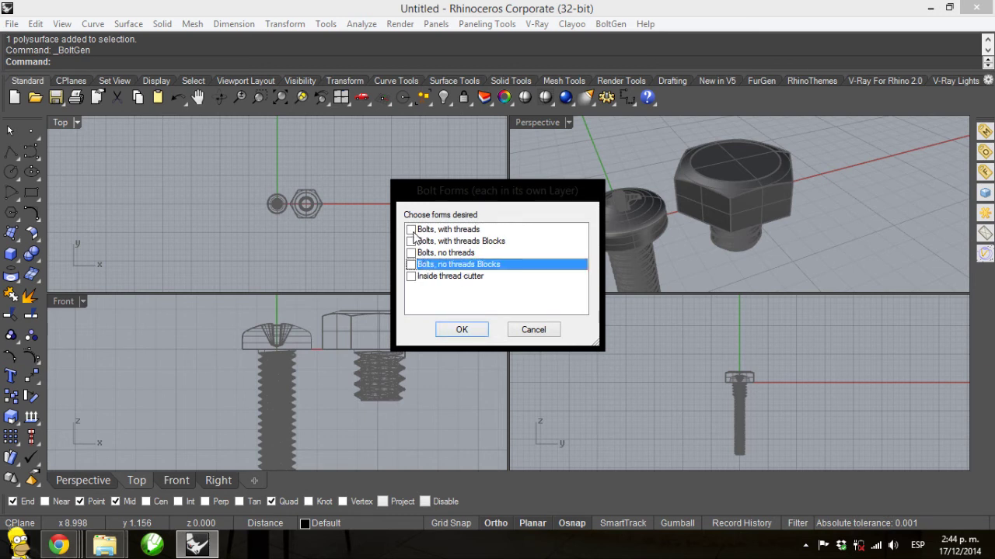
{"action": "left_click", "coordinate": [411, 230]}
{"action": "left_click", "coordinate": [463, 330]}
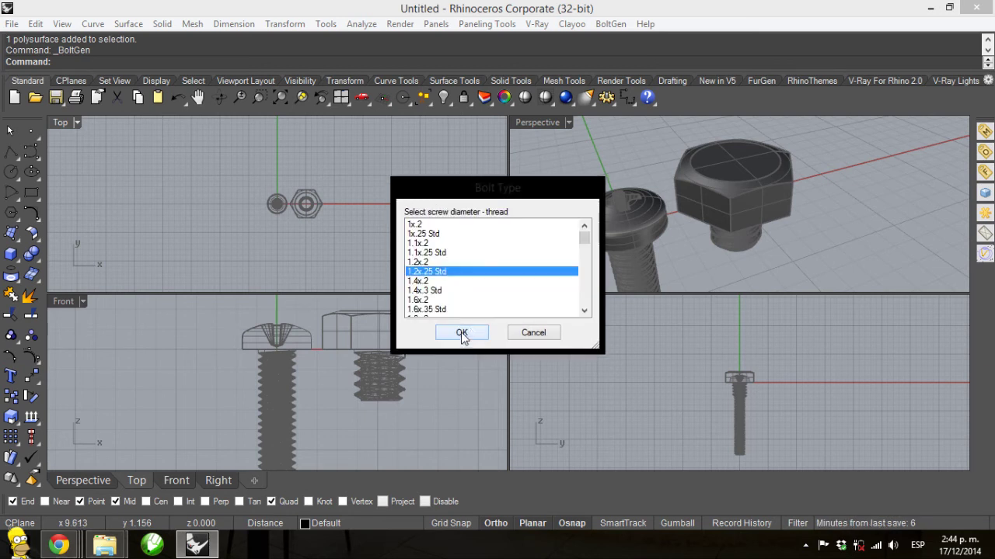
{"action": "left_click", "coordinate": [441, 254]}
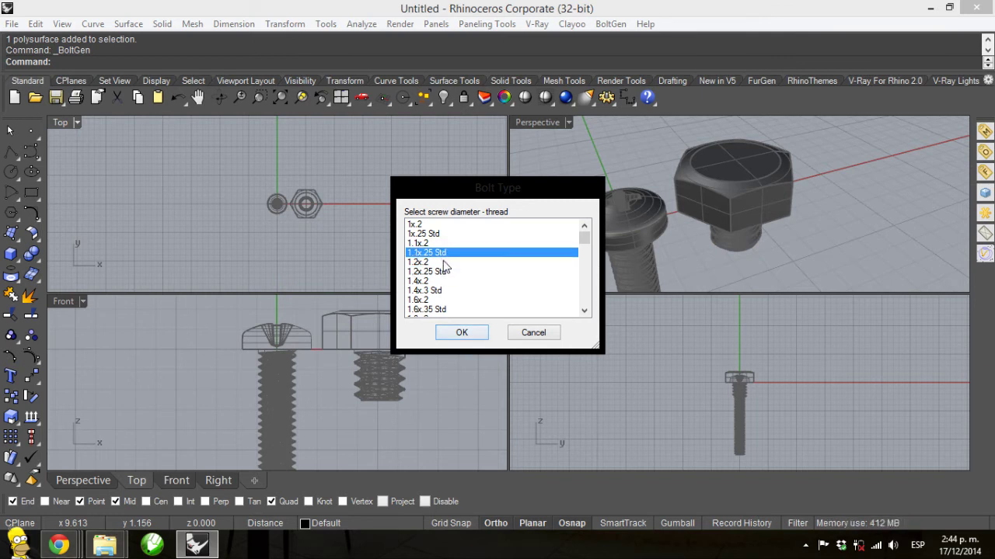
{"action": "left_click", "coordinate": [461, 333]}
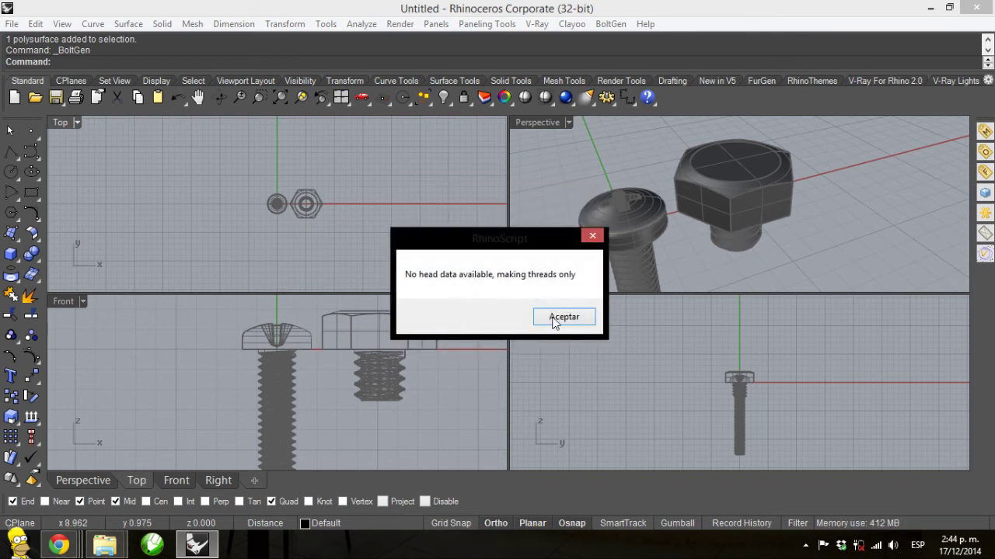
{"action": "left_click", "coordinate": [560, 317]}
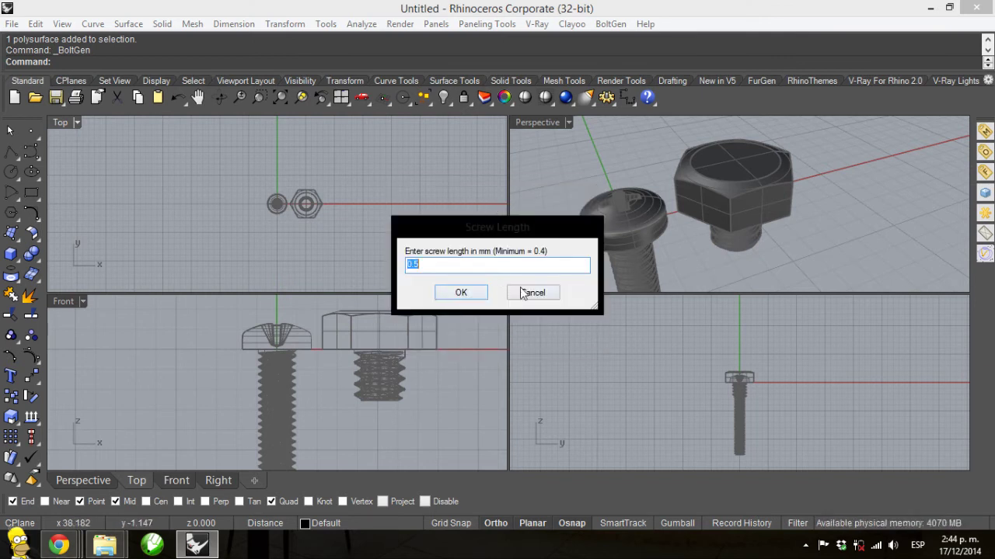
{"action": "left_click", "coordinate": [532, 293]}
- View the heads and shanks of the two bolts from other angles in the Perspective viewport
{"action": "right_click_drag", "start_coordinate": [639, 233], "coordinate": [653, 214]}
{"action": "left_click", "coordinate": [619, 24]}
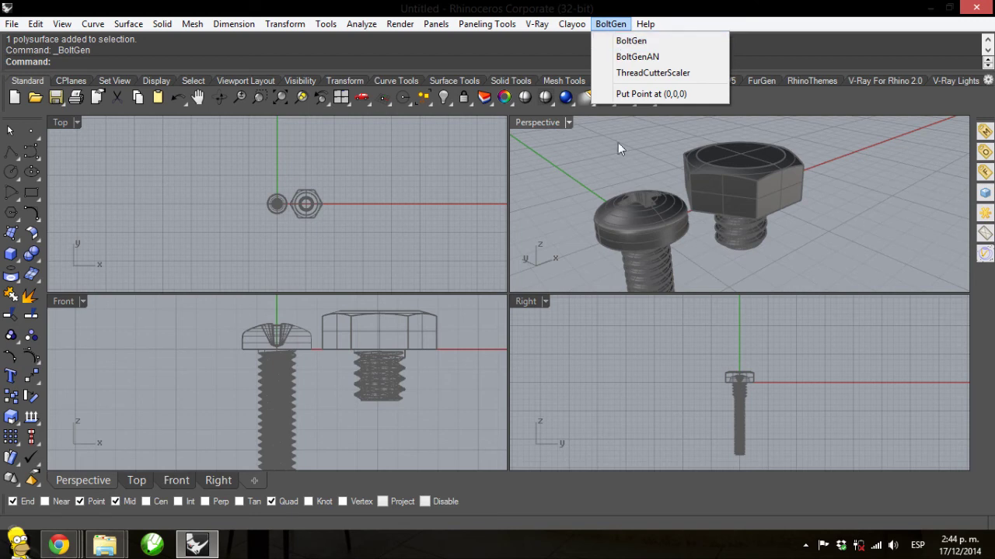
{"action": "left_click", "coordinate": [615, 166]}
{"action": "right_click_drag", "start_coordinate": [615, 166], "coordinate": [721, 206]}
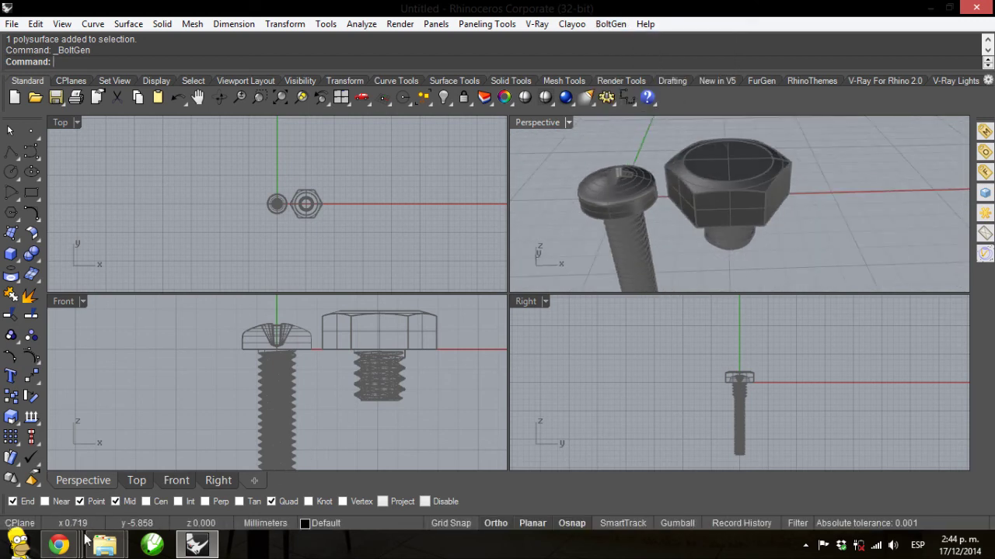
- Switch to the Mr Rhino 3D window in Chrome and close the McNeel Wiki plug-in unblocking page and the McVan Aerospace Resources page
{"action": "mouse_move", "coordinate": [59, 545]}
{"action": "left_click", "coordinate": [436, 470]}
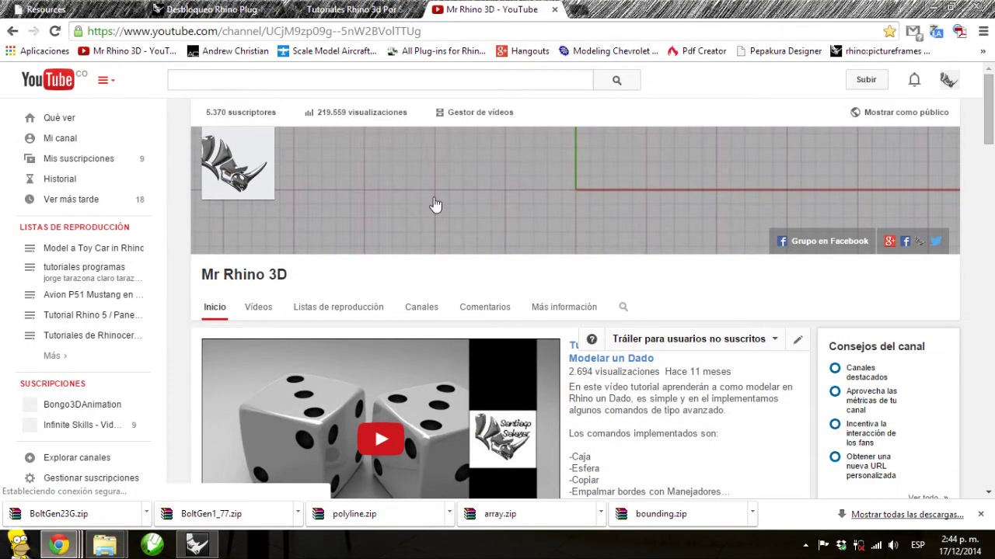
{"action": "left_click", "coordinate": [359, 7]}
{"action": "left_click", "coordinate": [217, 8]}
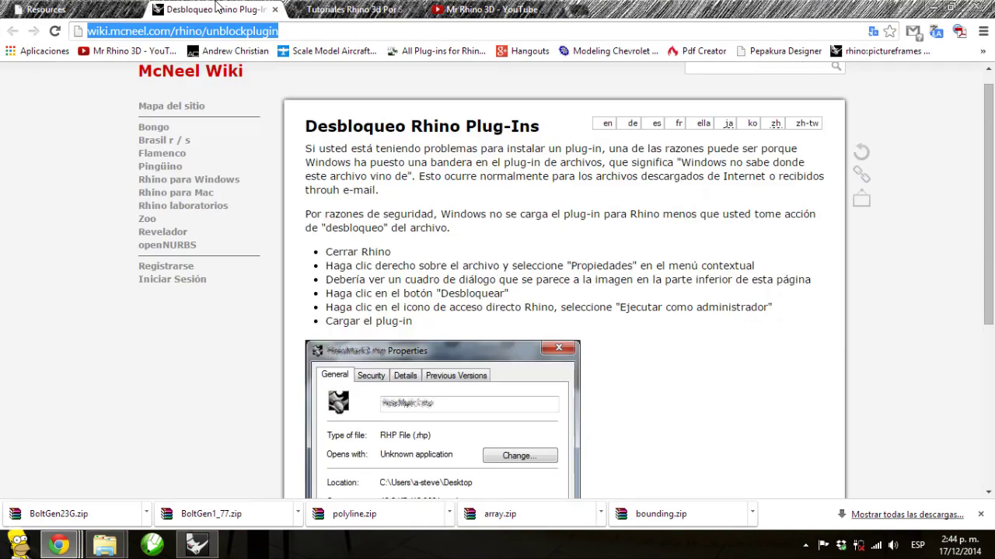
{"action": "left_click", "coordinate": [274, 9]}
{"action": "left_click", "coordinate": [58, 8]}
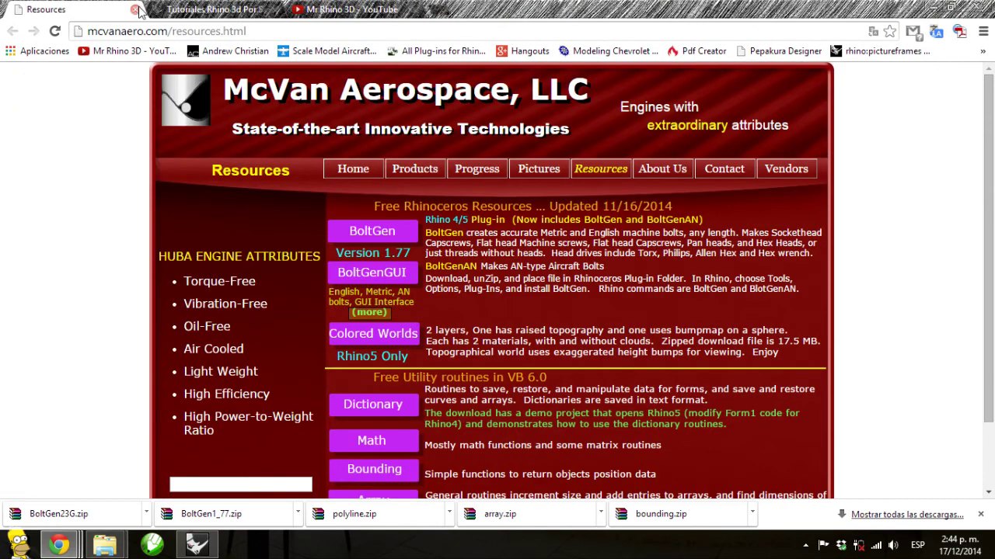
{"action": "left_click", "coordinate": [137, 9]}
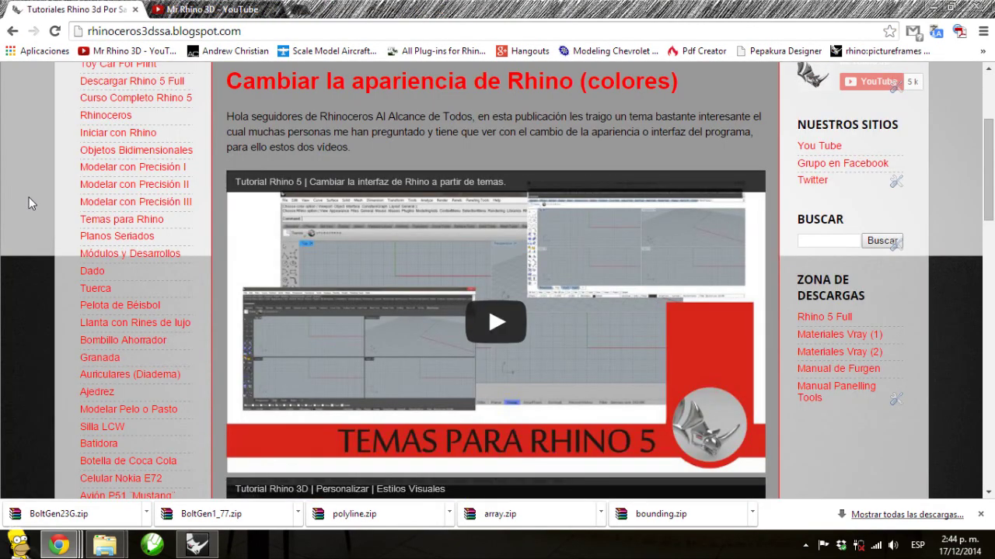
- Show the Rhino tutorials blog and the Mr Rhino 3D YouTube channel, and minimize both Chrome and Rhinoceros to reveal the desktop
{"action": "left_click", "coordinate": [208, 9]}
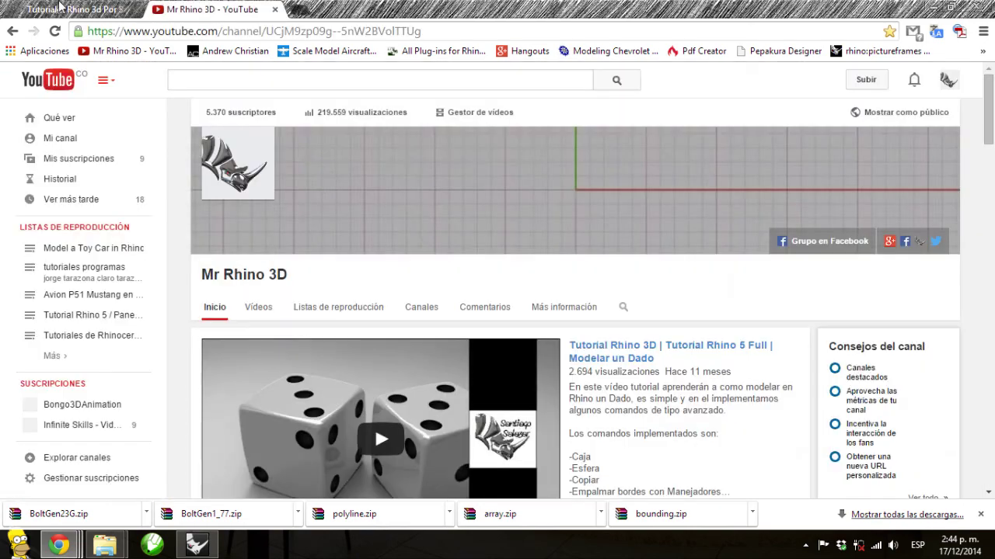
{"action": "left_click", "coordinate": [78, 8]}
{"action": "left_click", "coordinate": [208, 9]}
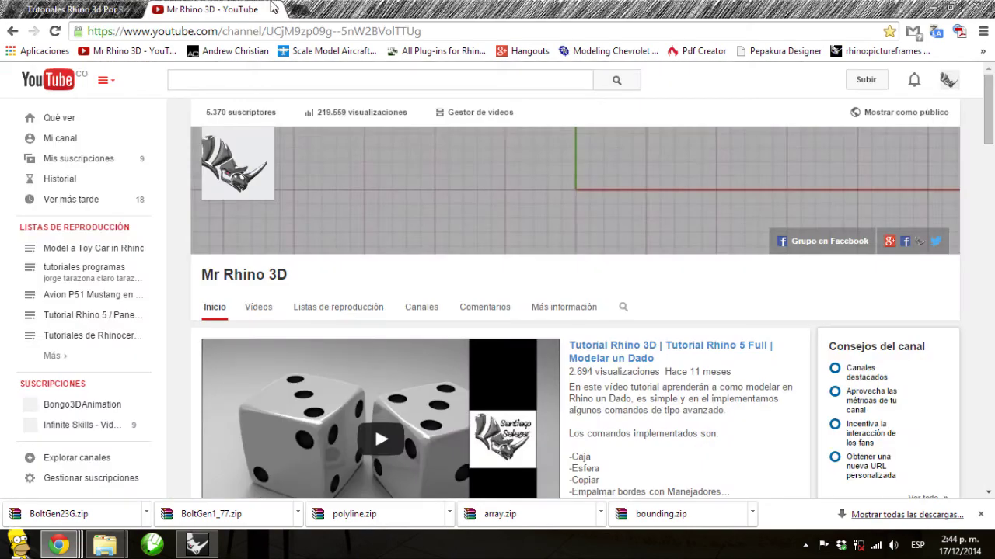
{"action": "left_click", "coordinate": [932, 6]}
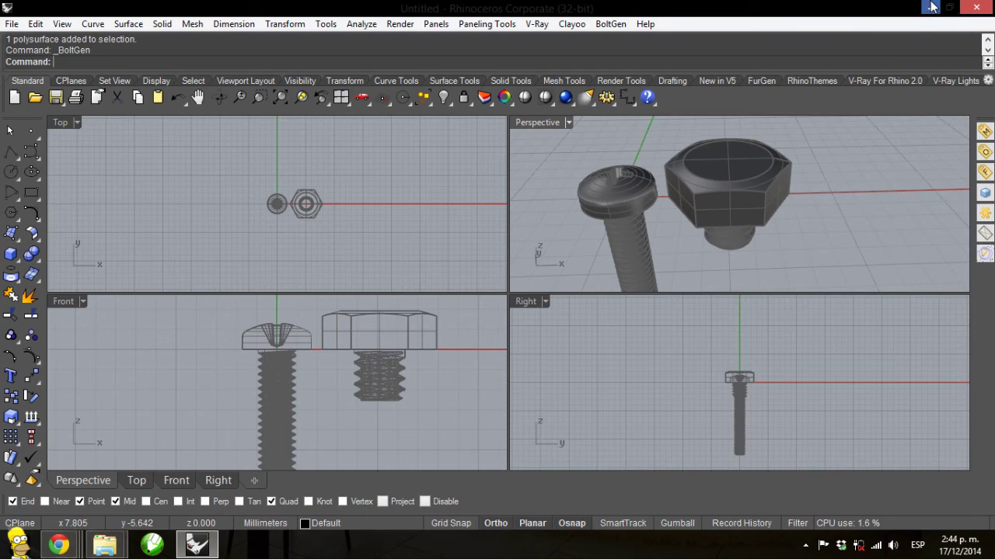
{"action": "left_click", "coordinate": [933, 6]}
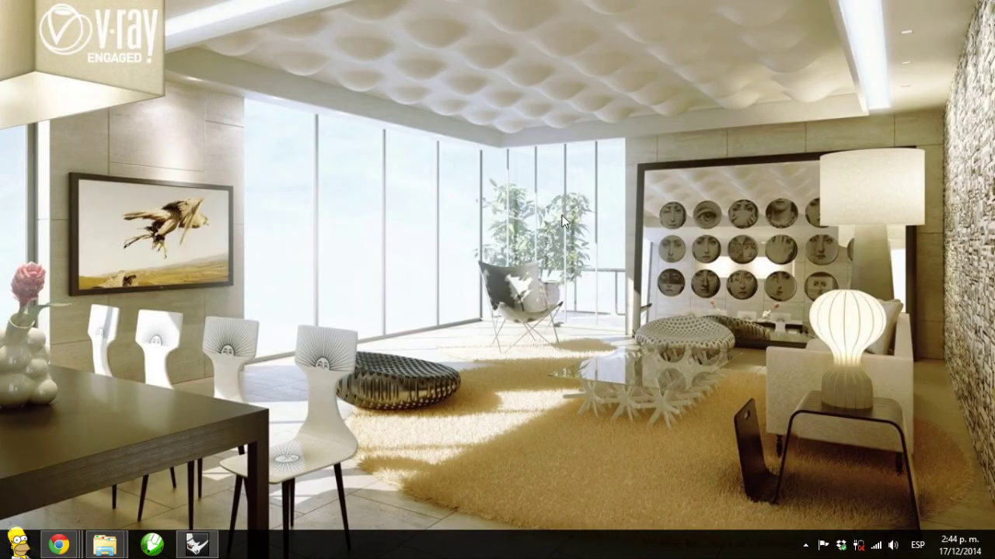